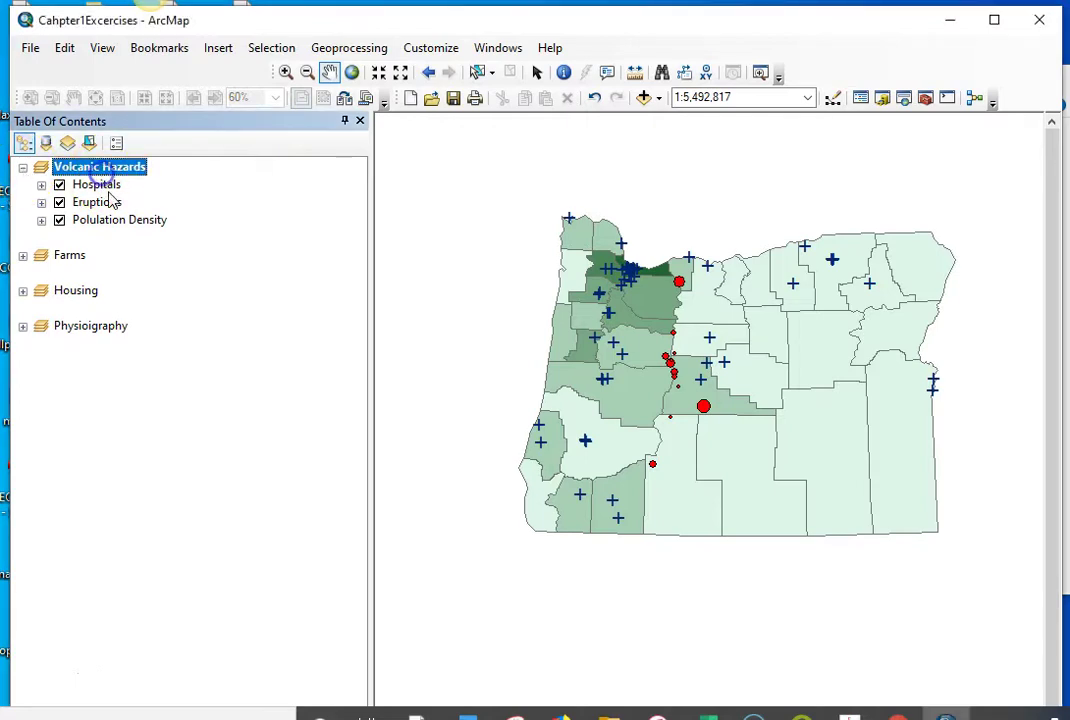
Select the Farms, Housing and Physiography data frames and the Hospitals layer in the Table Of Contents.
{"action": "left_click", "coordinate": [70, 256]}
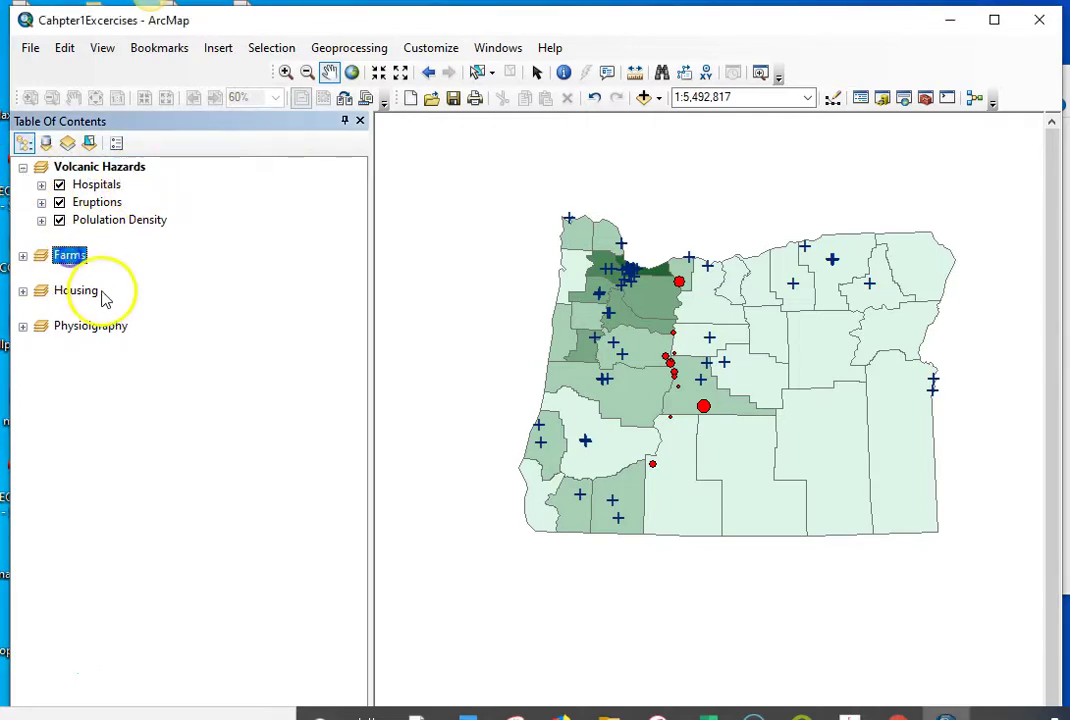
{"action": "left_click", "coordinate": [92, 290]}
{"action": "left_click", "coordinate": [110, 336]}
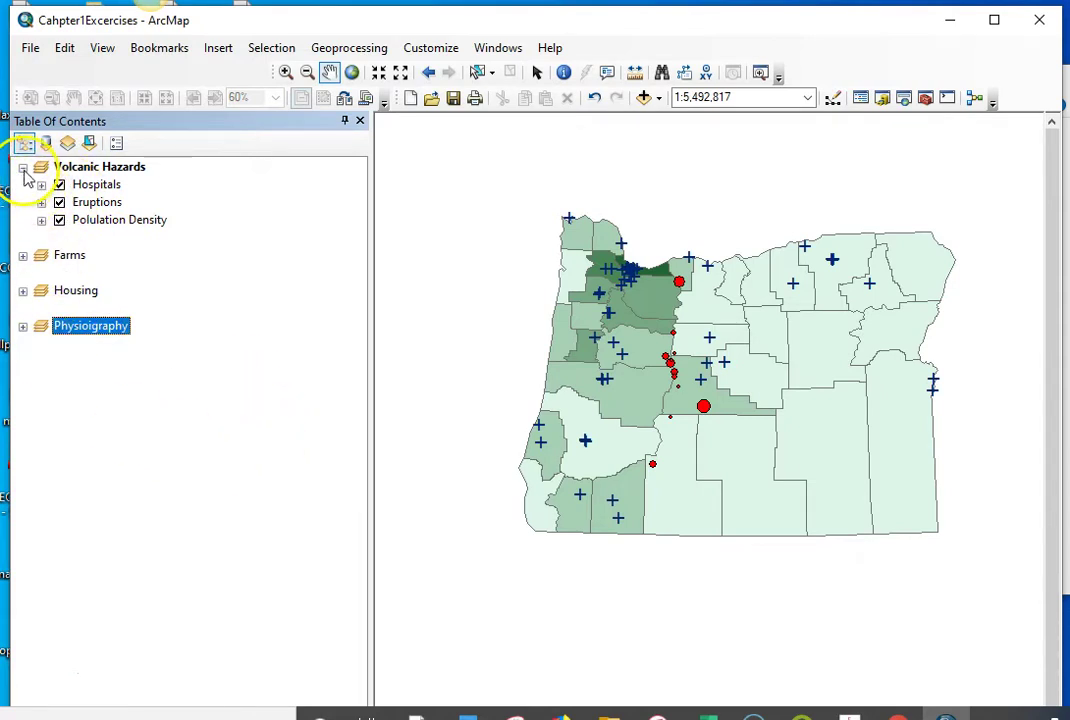
{"action": "left_click", "coordinate": [104, 186]}
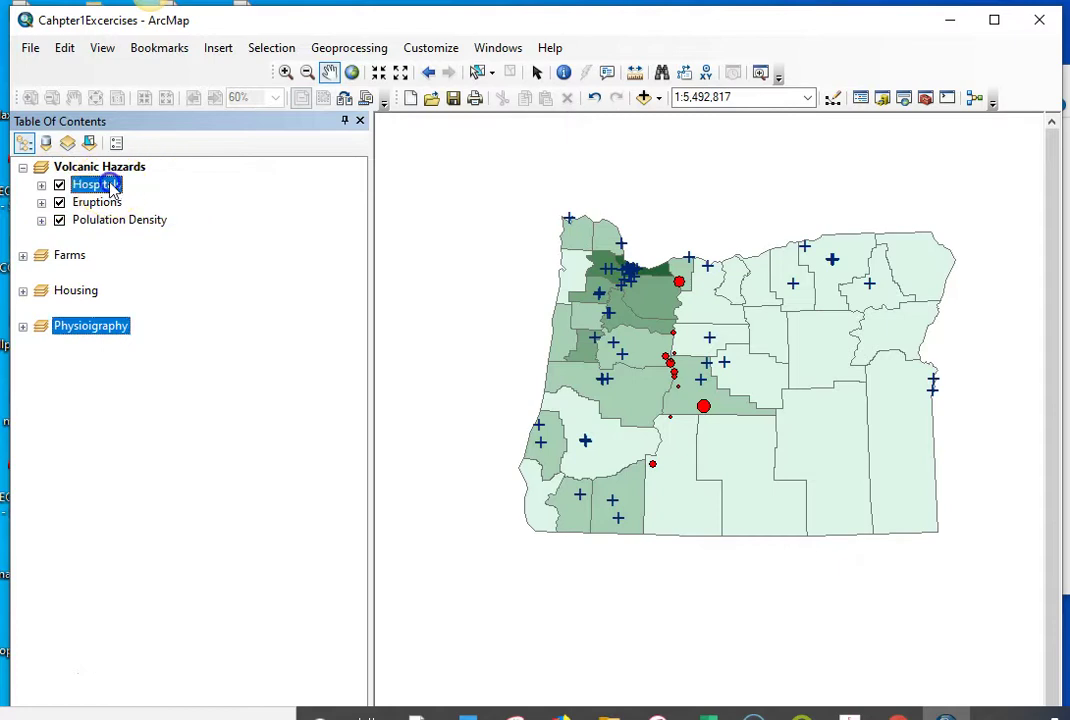
Expand the Hospitals, Eruptions, population density and Farms legends, then collapse Volcanic Hazards.
{"action": "left_click", "coordinate": [41, 186]}
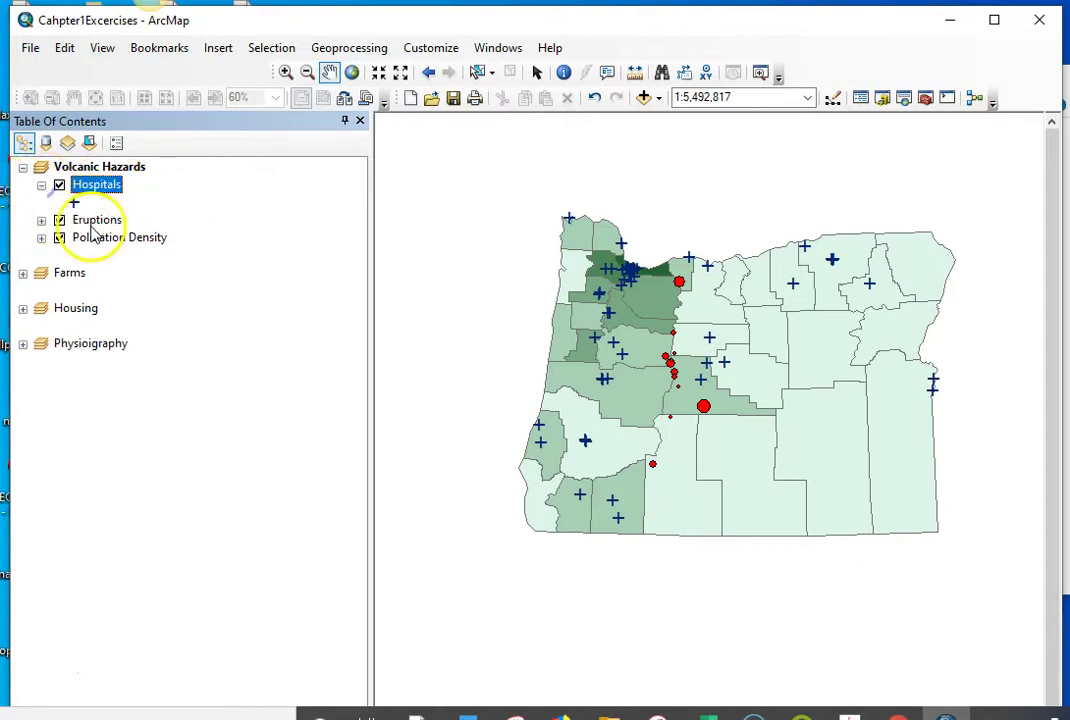
{"action": "left_click", "coordinate": [41, 220]}
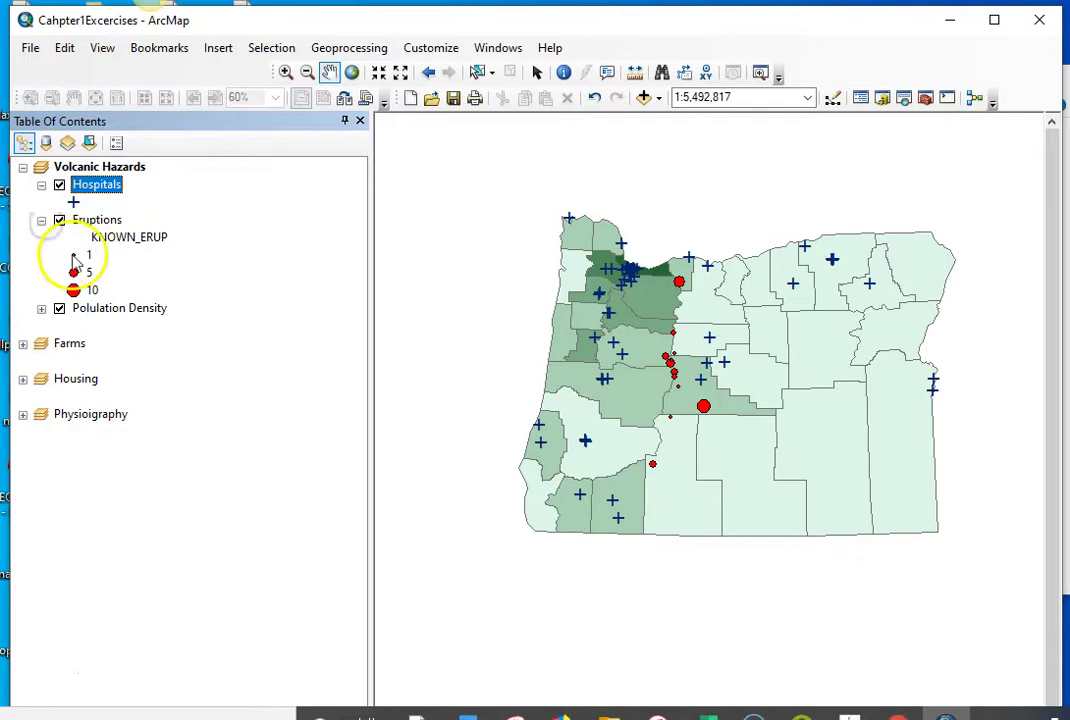
{"action": "left_click", "coordinate": [41, 308]}
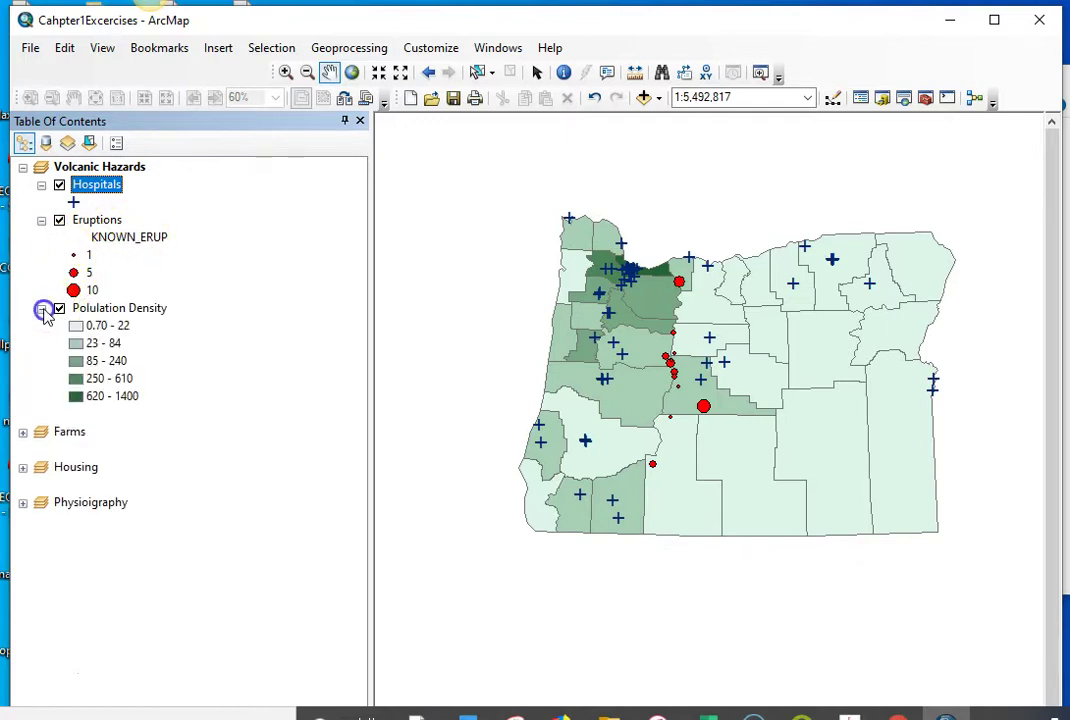
{"action": "left_click", "coordinate": [22, 432]}
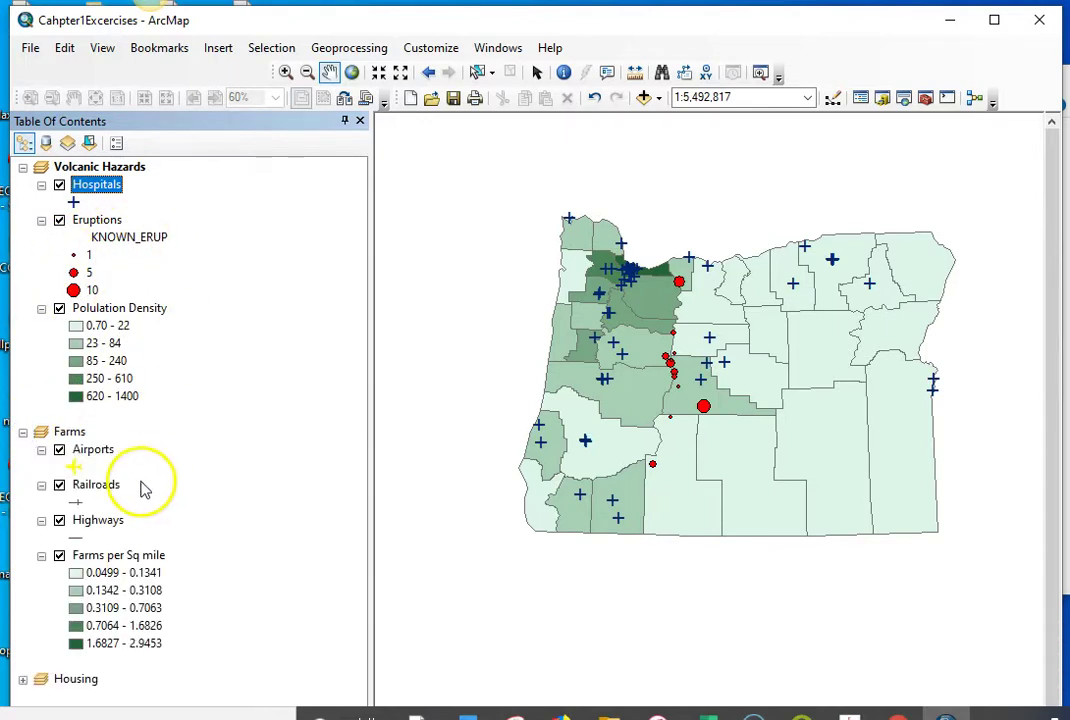
{"action": "left_click", "coordinate": [22, 167]}
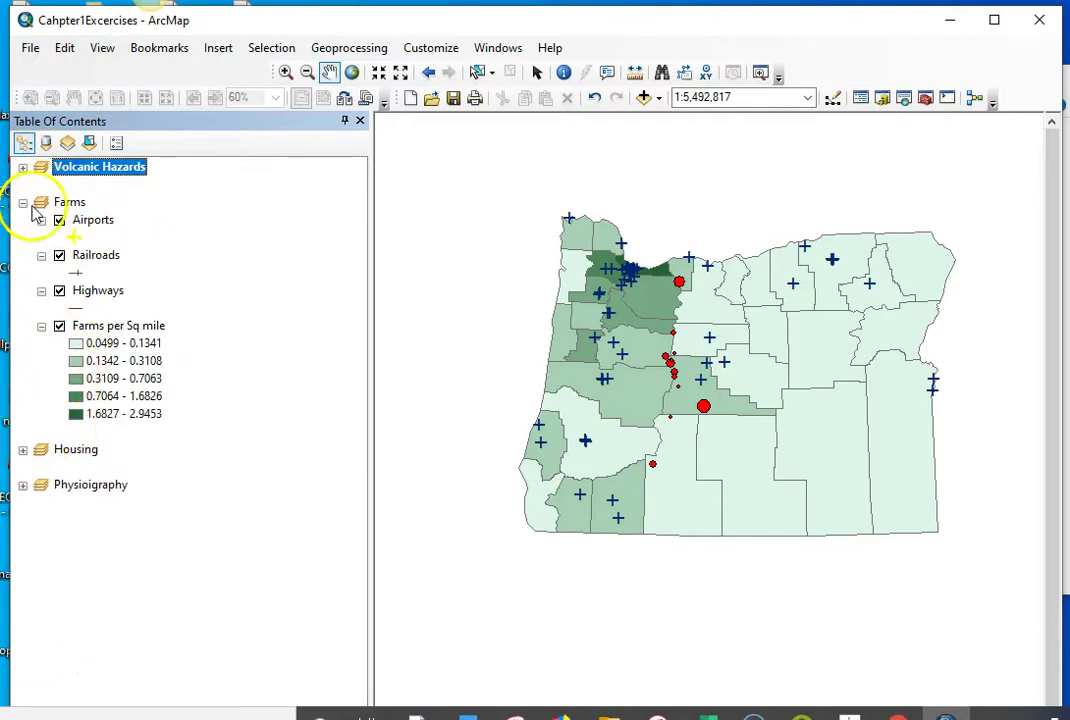
Collapse Farms, expand Housing and activate Housing as the data frame.
{"action": "left_click", "coordinate": [22, 202]}
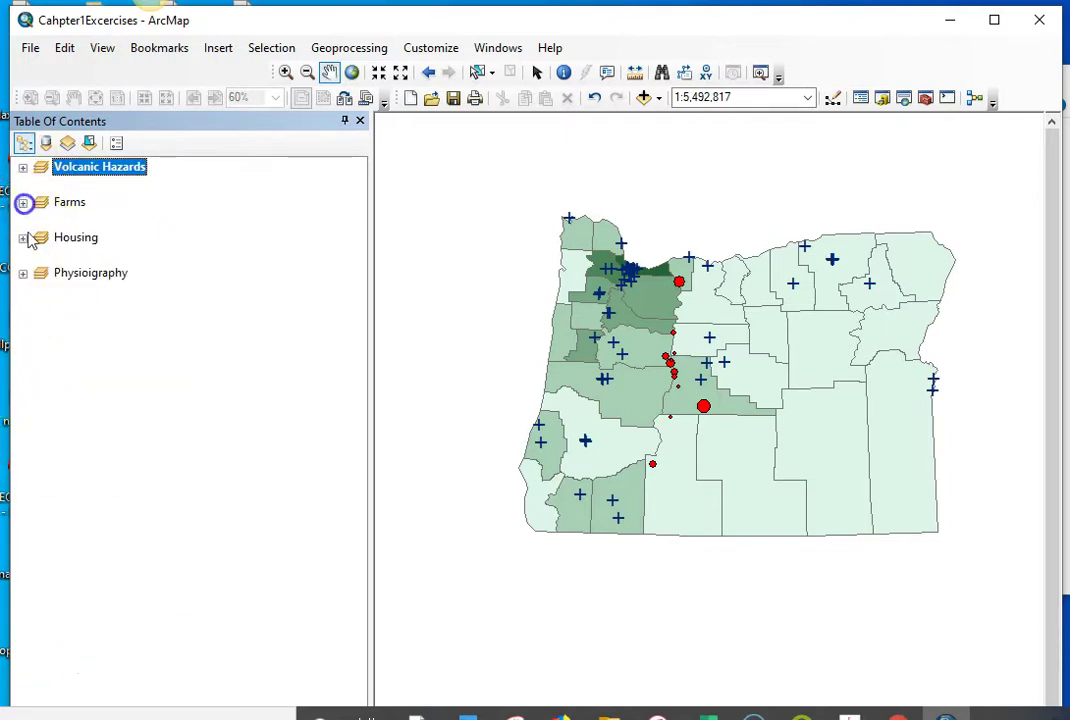
{"action": "left_click", "coordinate": [22, 237]}
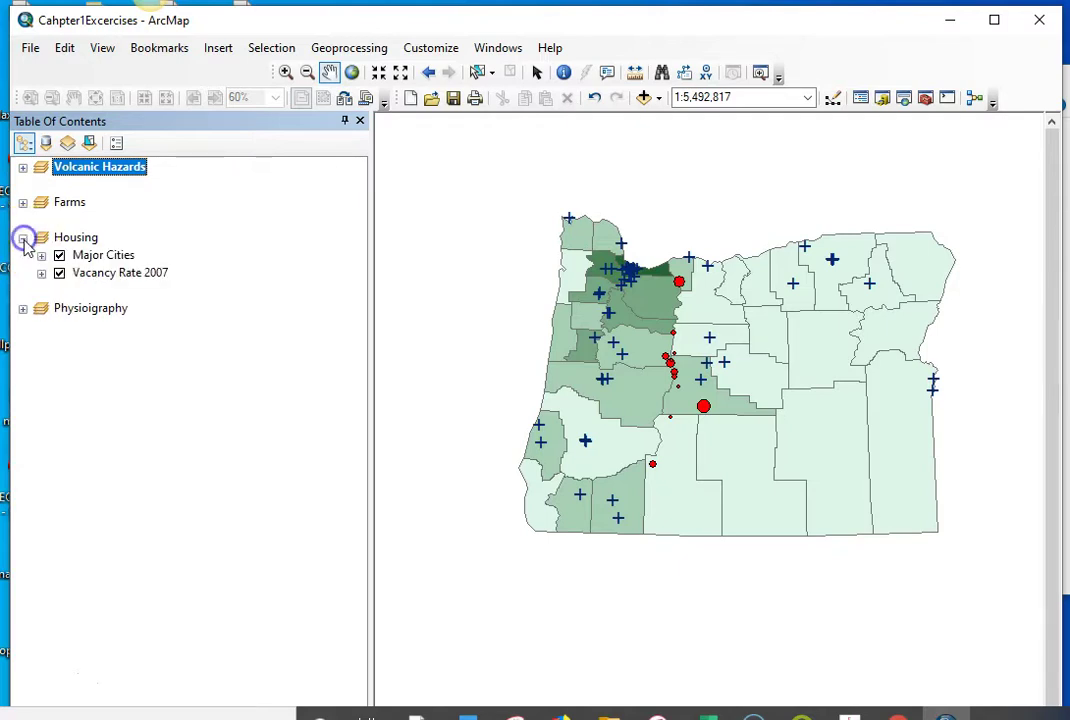
{"action": "right_click", "coordinate": [88, 240]}
{"action": "left_click", "coordinate": [187, 637]}
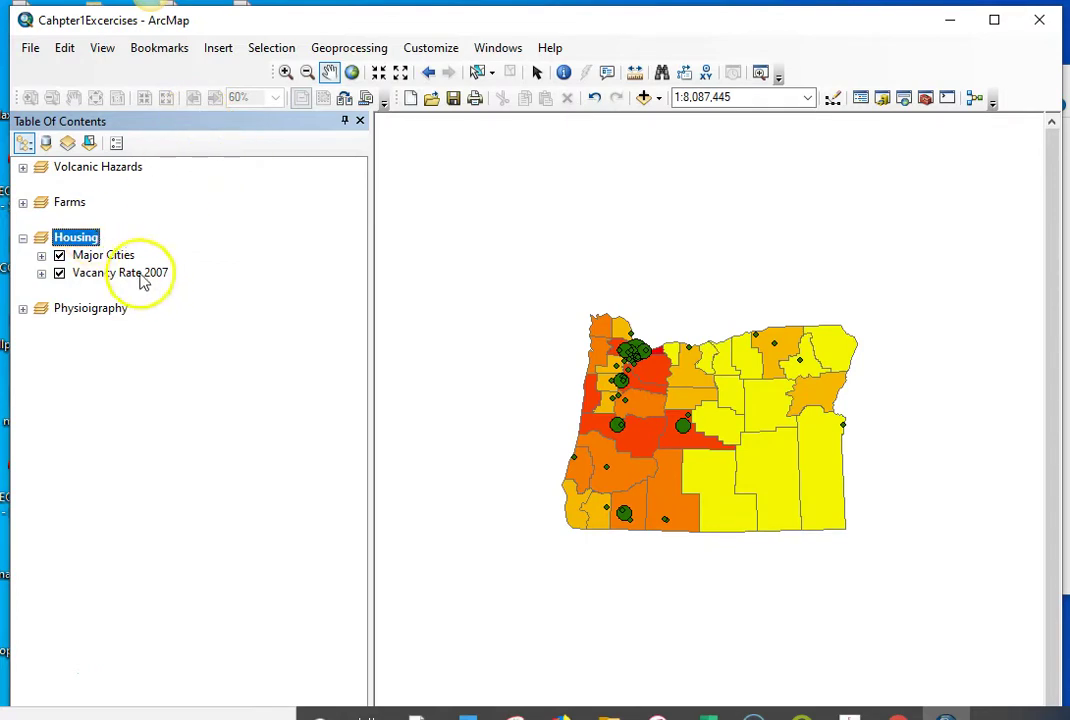
Collapse Housing, expand Physiography and activate Physiography as the data frame.
{"action": "left_click", "coordinate": [23, 238]}
{"action": "left_click", "coordinate": [23, 273]}
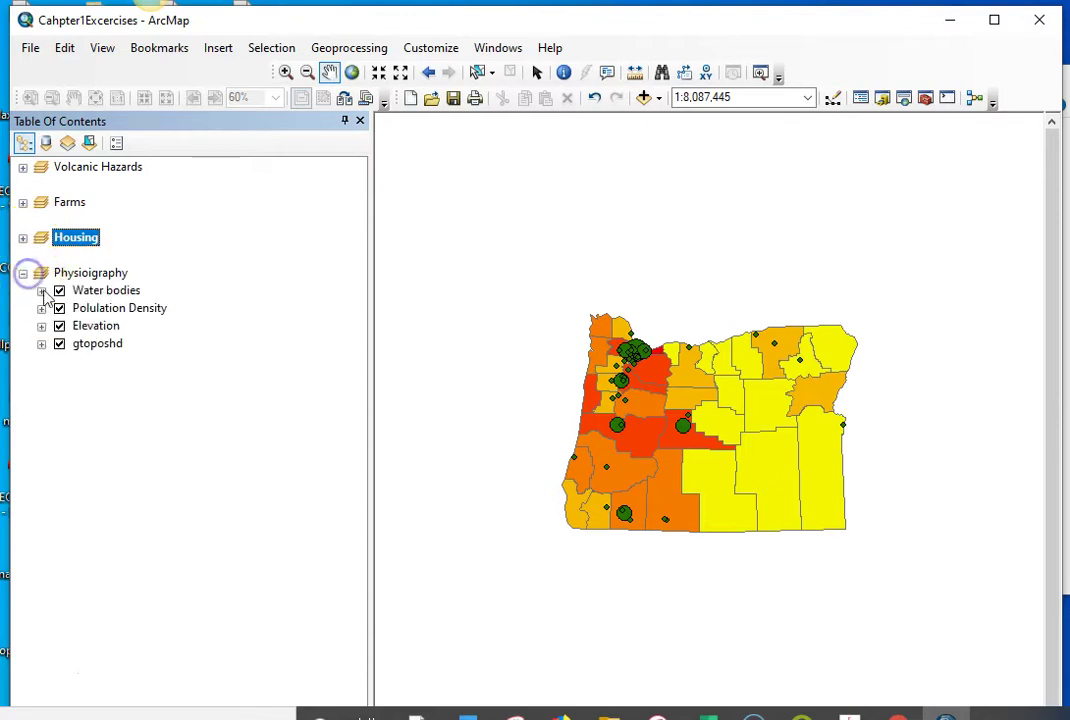
{"action": "right_click", "coordinate": [79, 266]}
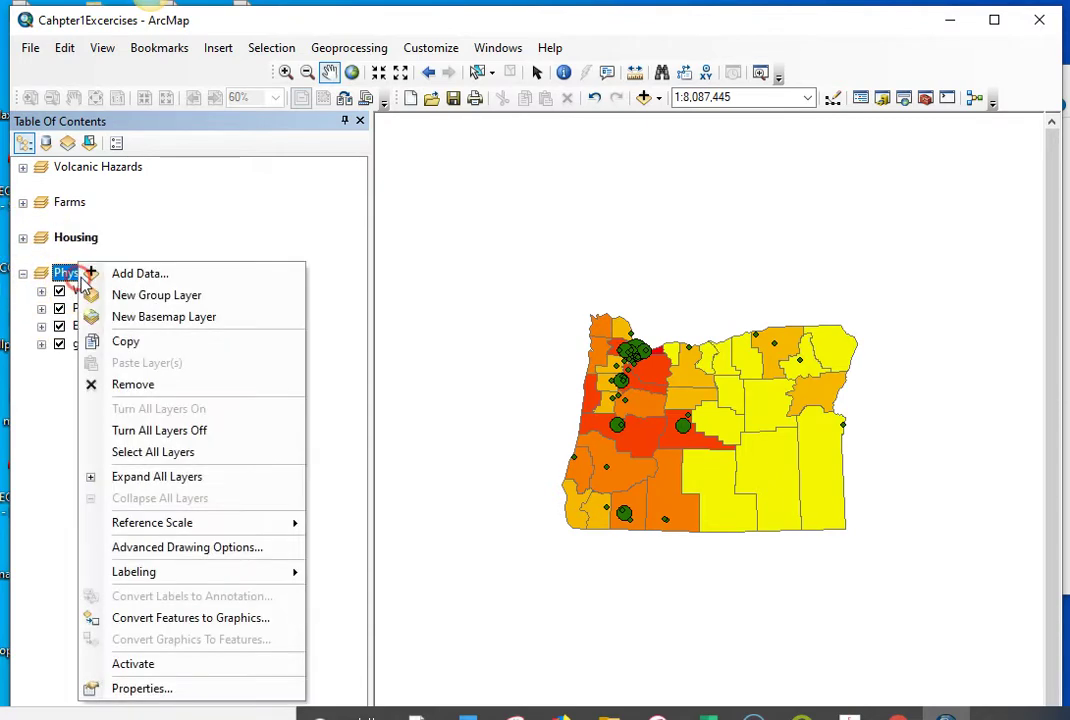
{"action": "left_click", "coordinate": [150, 664]}
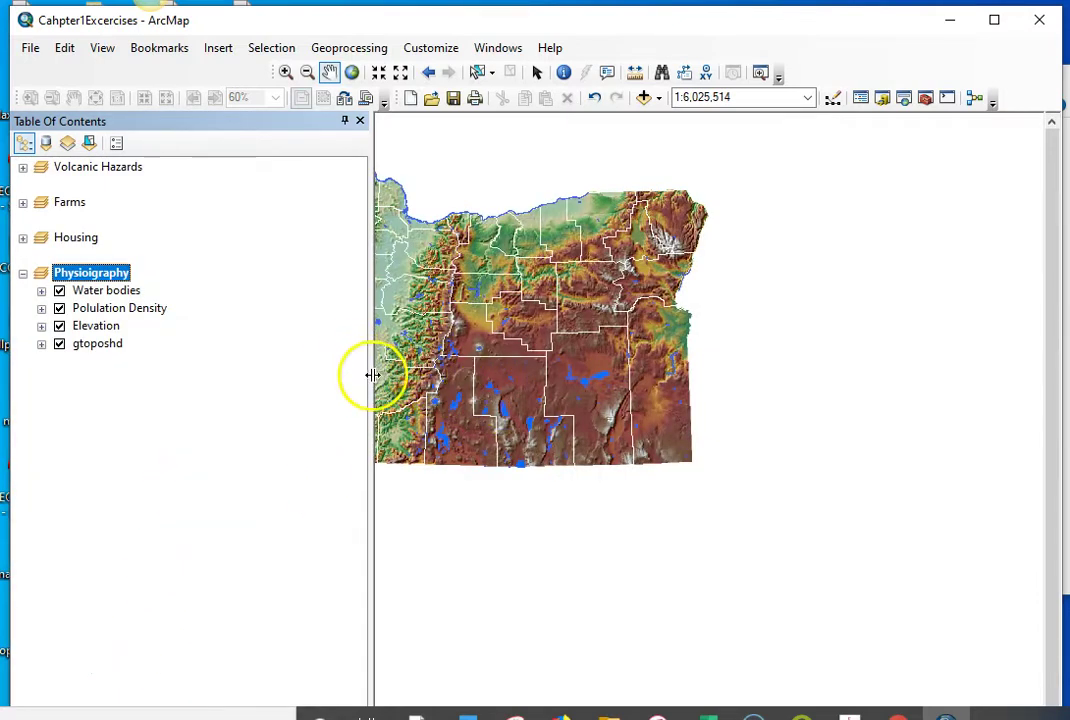
Widen the map display, reposition the ArcMap window lower, and bring up the View menu.
{"action": "left_click_drag", "start_coordinate": [370, 375], "coordinate": [270, 356]}
{"action": "left_click_drag", "start_coordinate": [642, 33], "coordinate": [639, 20]}
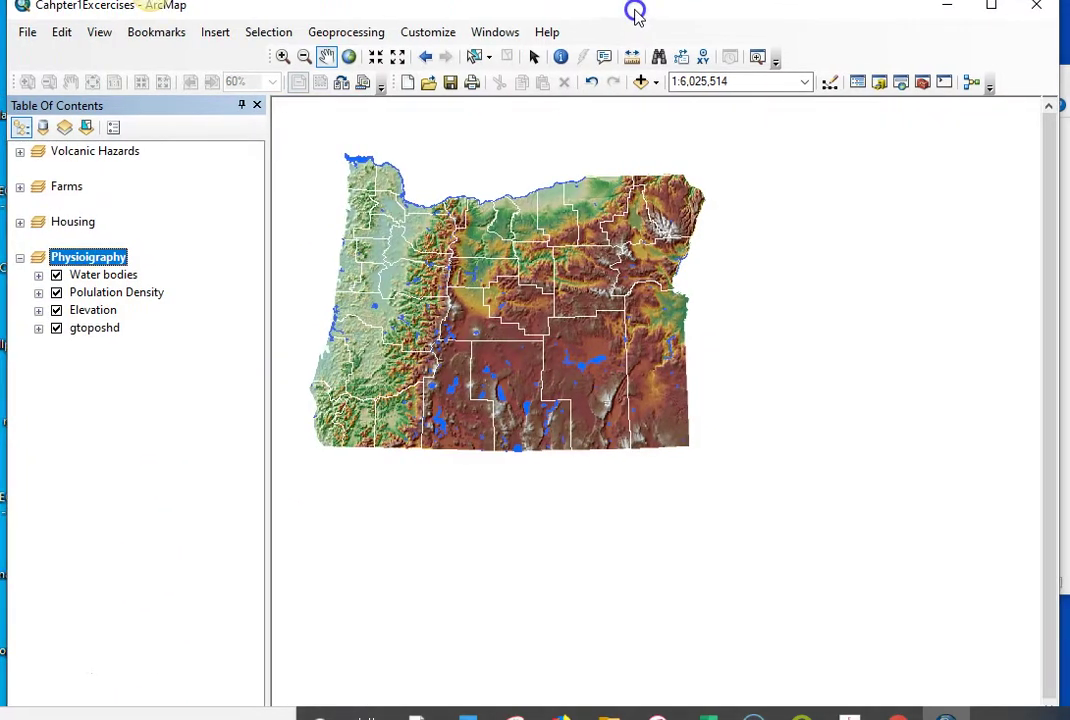
{"action": "scroll", "coordinate": [353, 640], "scroll_direction": "up", "scroll_amount": 2}
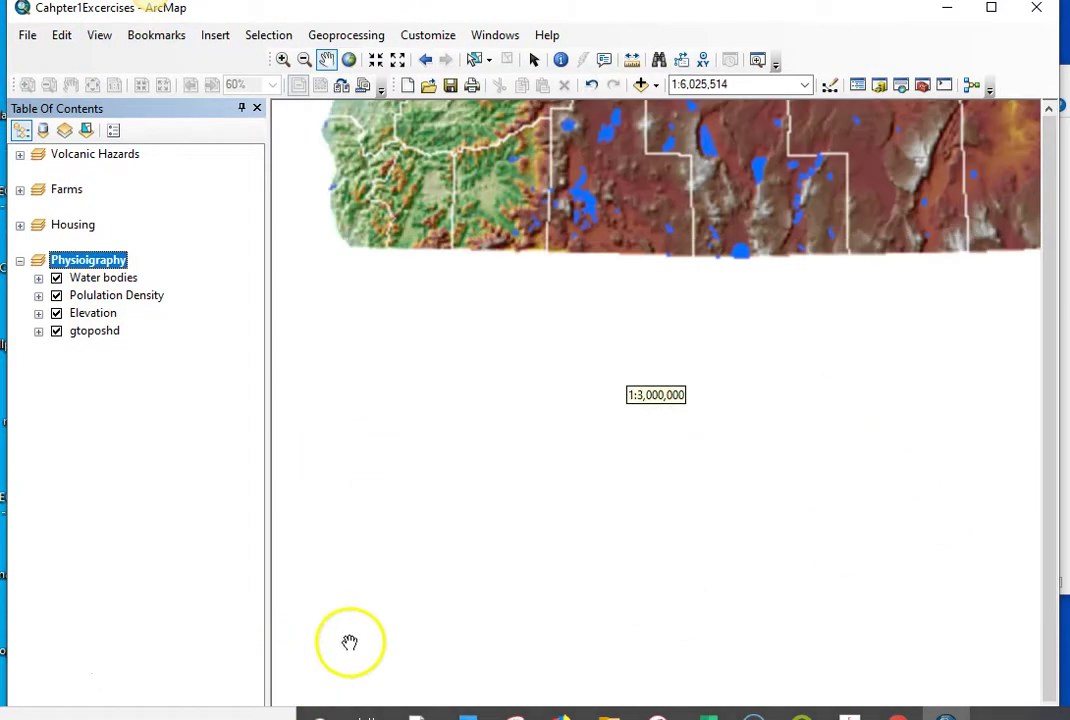
{"action": "scroll", "coordinate": [442, 470], "scroll_direction": "down", "scroll_amount": 3}
{"action": "left_click_drag", "start_coordinate": [762, 28], "coordinate": [717, 31]}
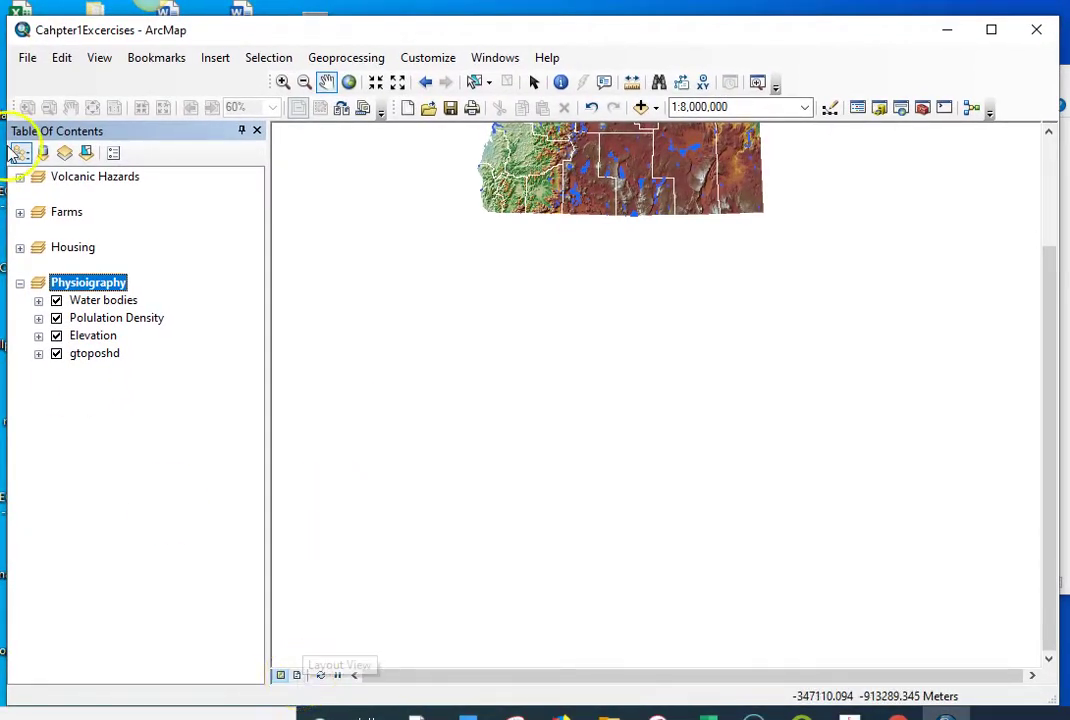
{"action": "left_click", "coordinate": [100, 58]}
Switch to Layout View and drag all four stacked data frames off the page to the lower right.
{"action": "left_click", "coordinate": [127, 102]}
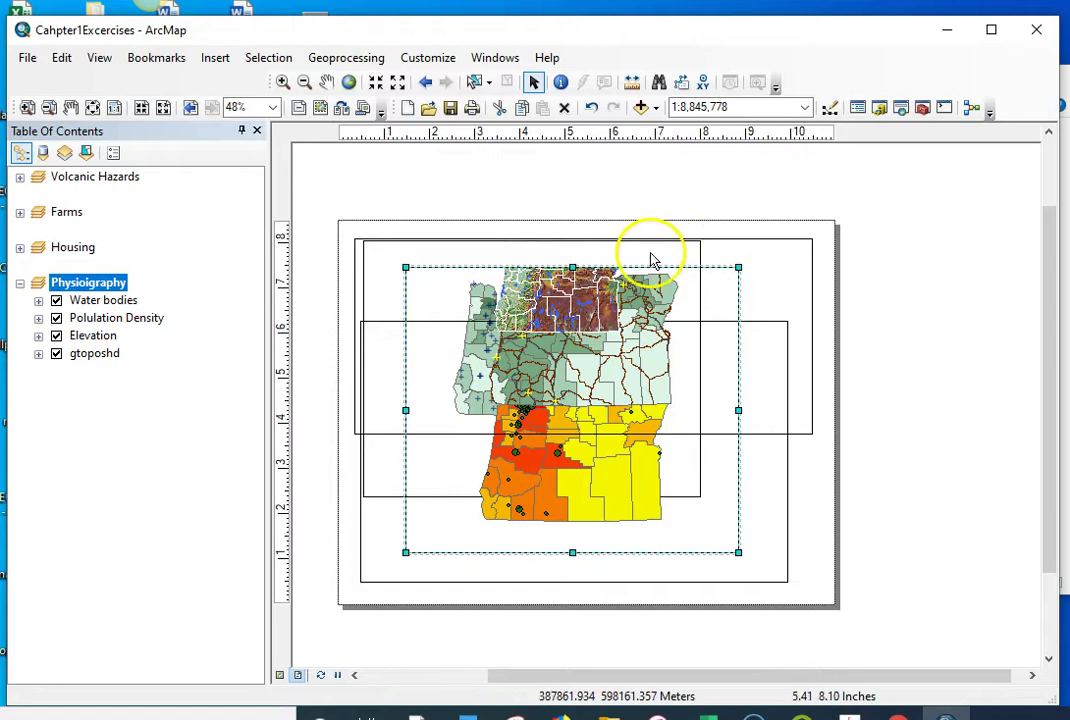
{"action": "left_click_drag", "start_coordinate": [320, 228], "coordinate": [762, 554]}
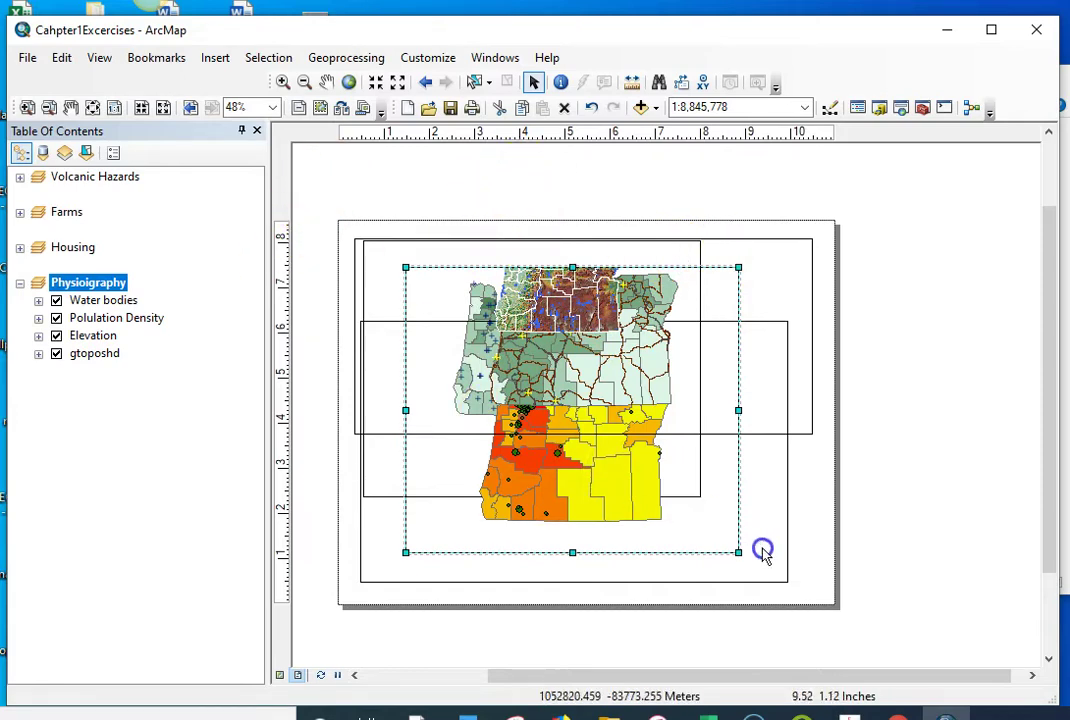
{"action": "left_click_drag", "start_coordinate": [500, 243], "coordinate": [763, 562]}
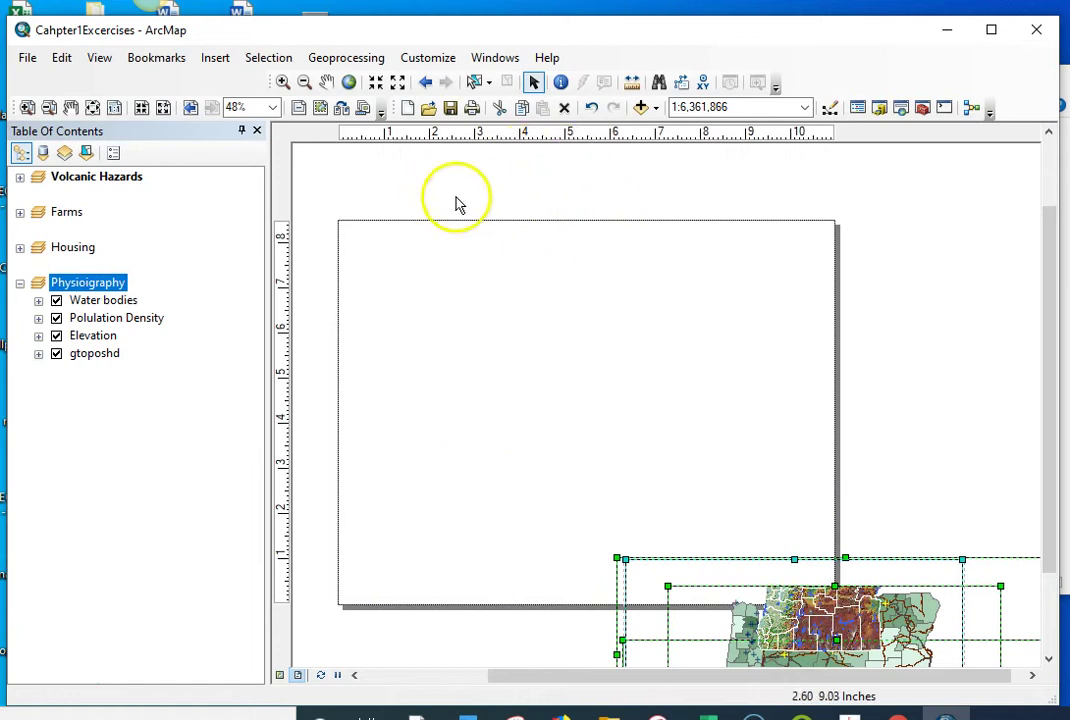
{"action": "left_click", "coordinate": [550, 318]}
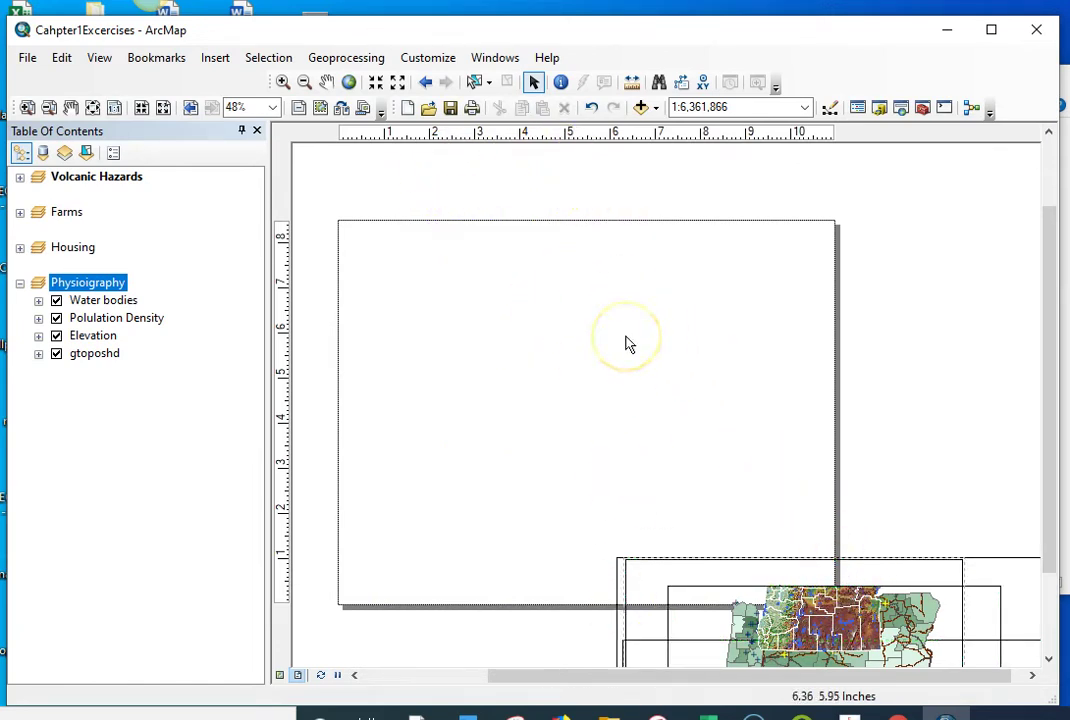
{"action": "left_click", "coordinate": [360, 332]}
Add a vertical guide near the page's middle and zoom to the whole page.
{"action": "left_click", "coordinate": [590, 141]}
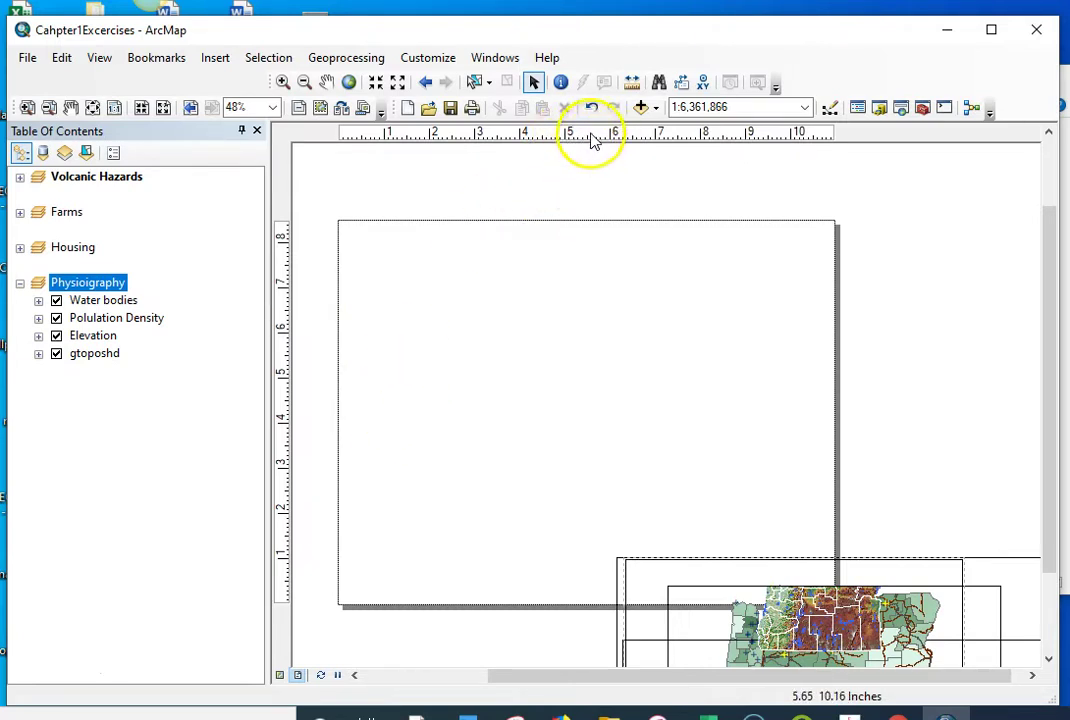
{"action": "left_click", "coordinate": [590, 136]}
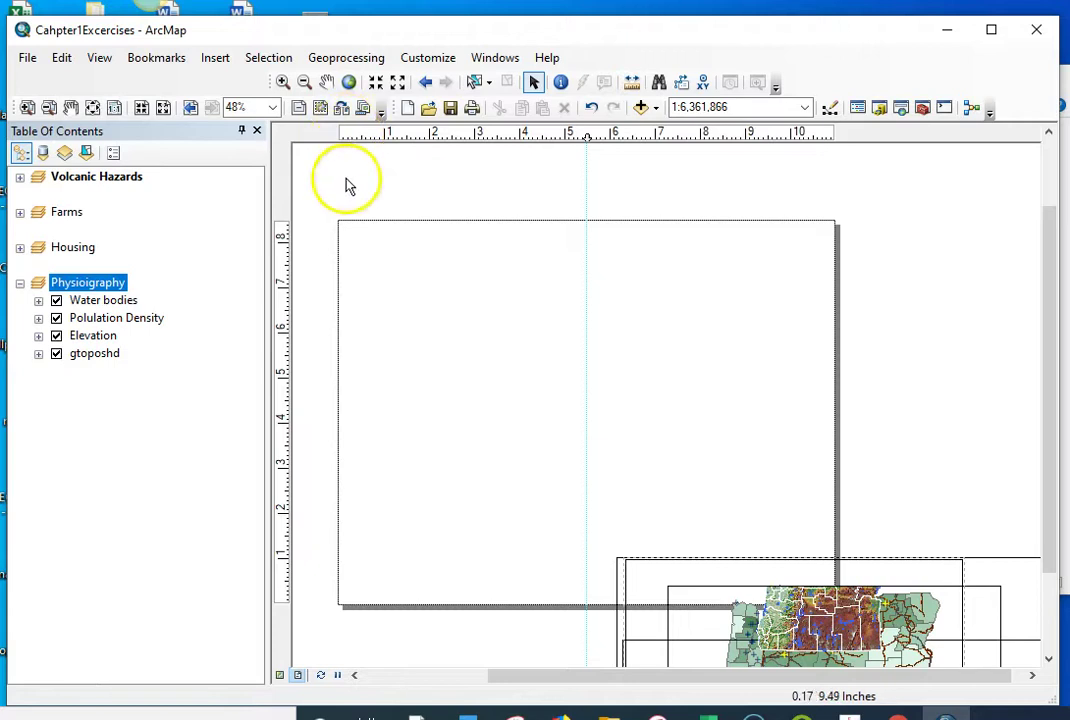
{"action": "scroll", "coordinate": [356, 227], "scroll_direction": "down", "scroll_amount": 3}
{"action": "scroll", "coordinate": [380, 280], "scroll_direction": "down", "scroll_amount": 3}
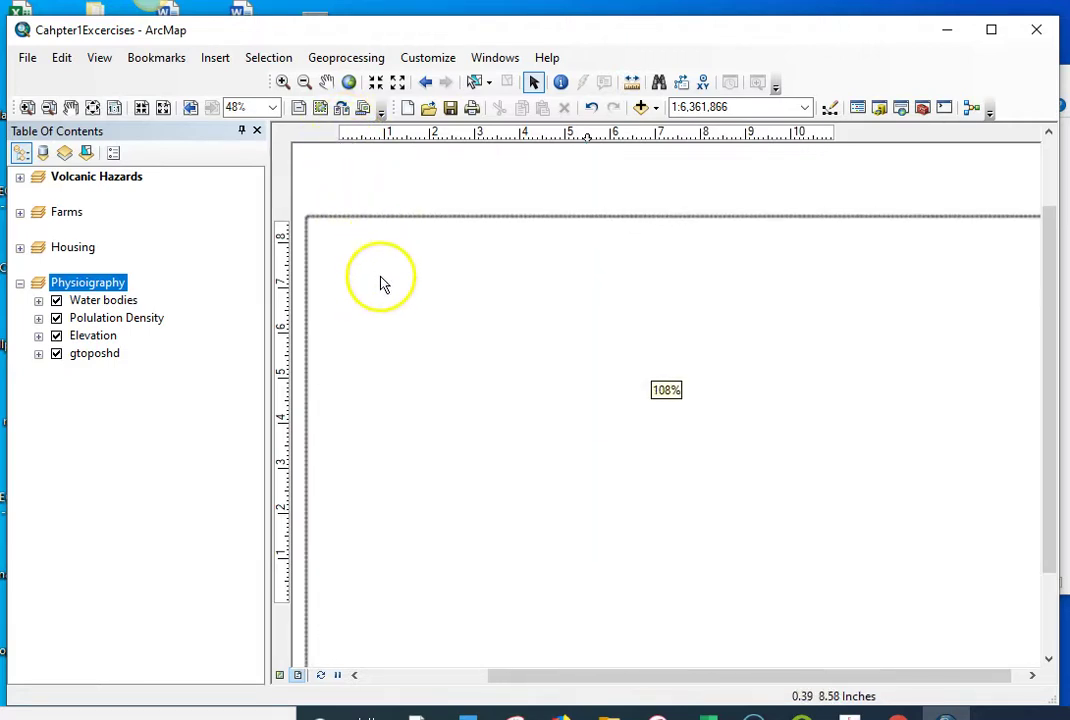
{"action": "scroll", "coordinate": [400, 310], "scroll_direction": "up", "scroll_amount": 5}
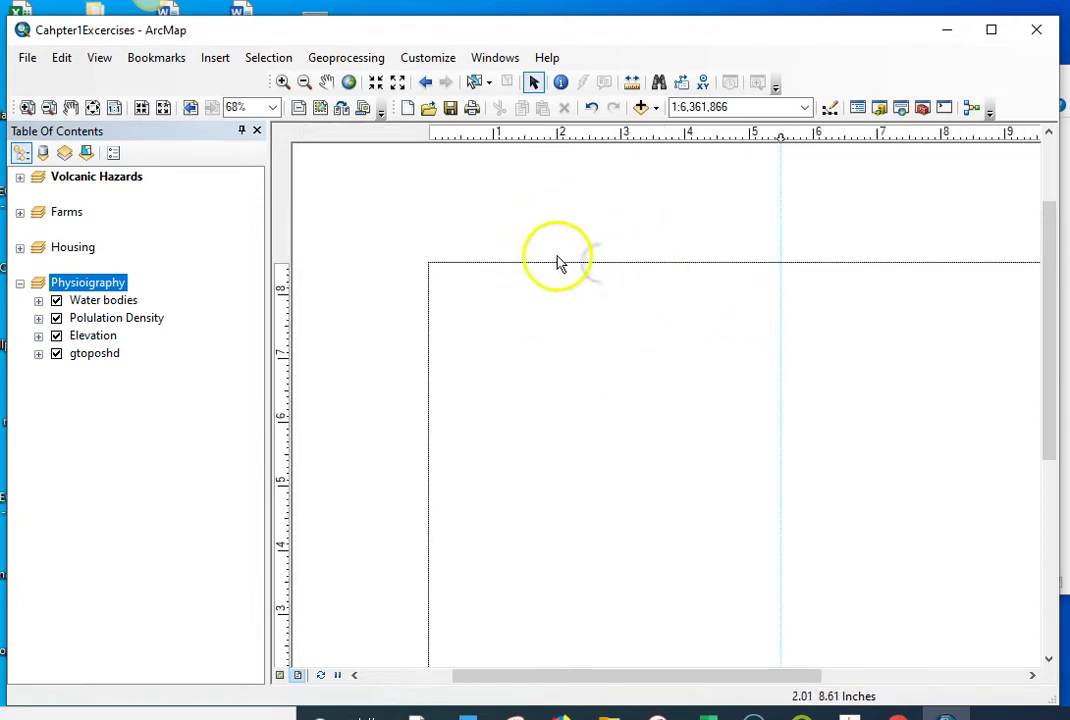
{"action": "left_click", "coordinate": [92, 108]}
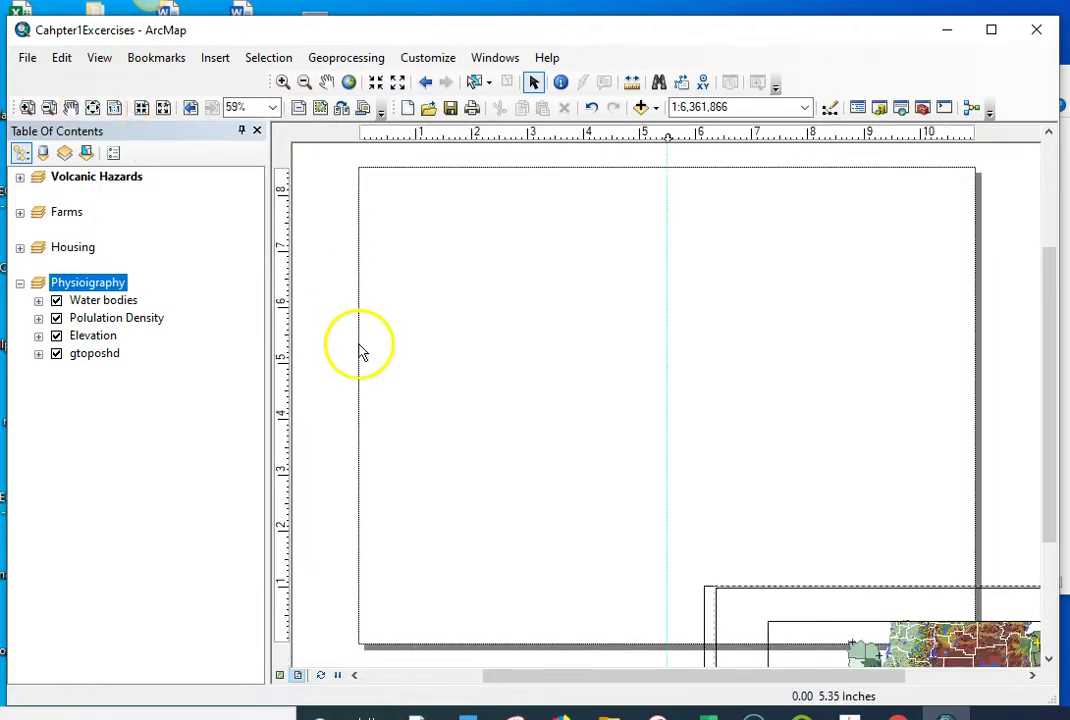
Add vertical guides near the middle and right edge, and horizontal guides near the top and bottom.
{"action": "left_click", "coordinate": [366, 135]}
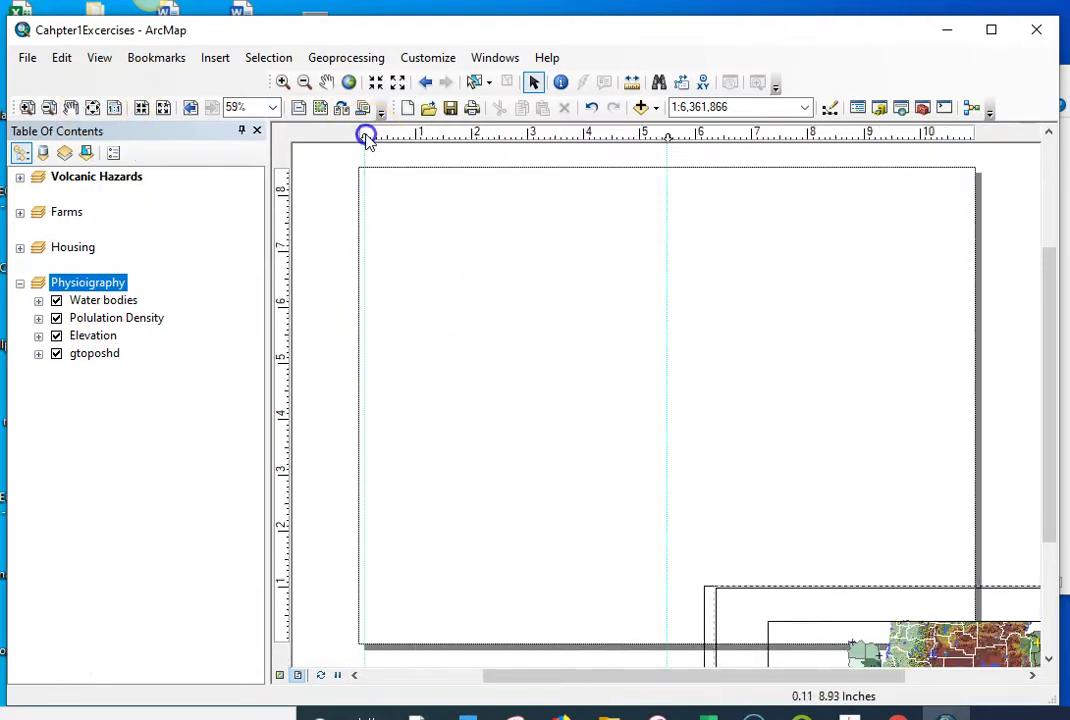
{"action": "left_click", "coordinate": [967, 136]}
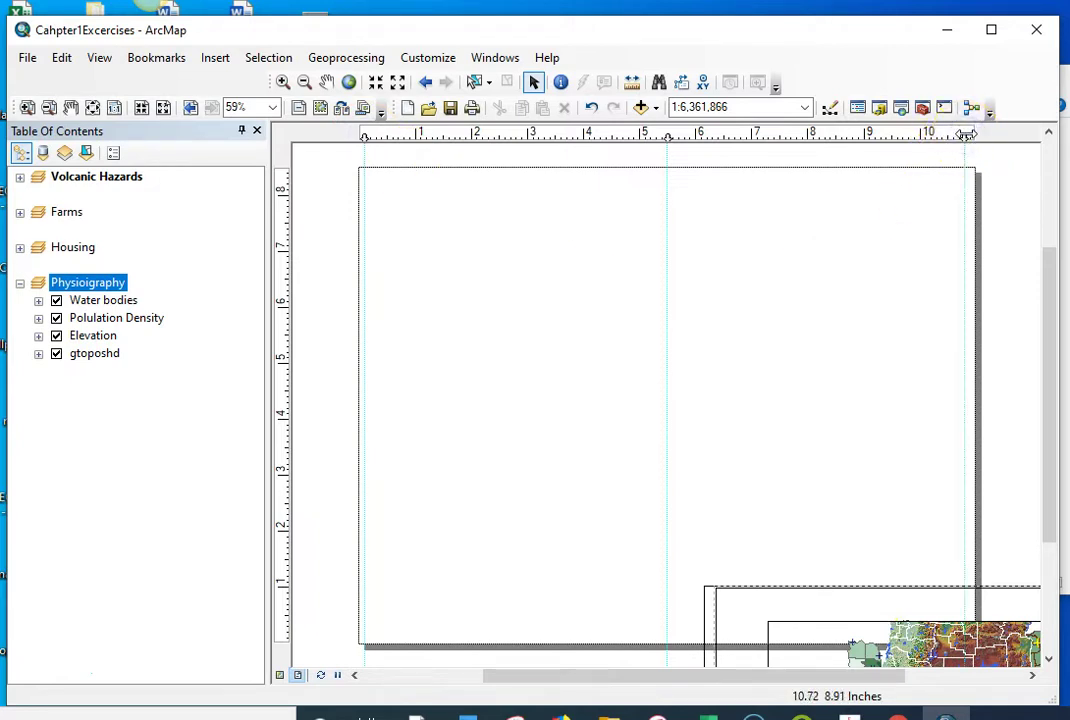
{"action": "left_click", "coordinate": [285, 178]}
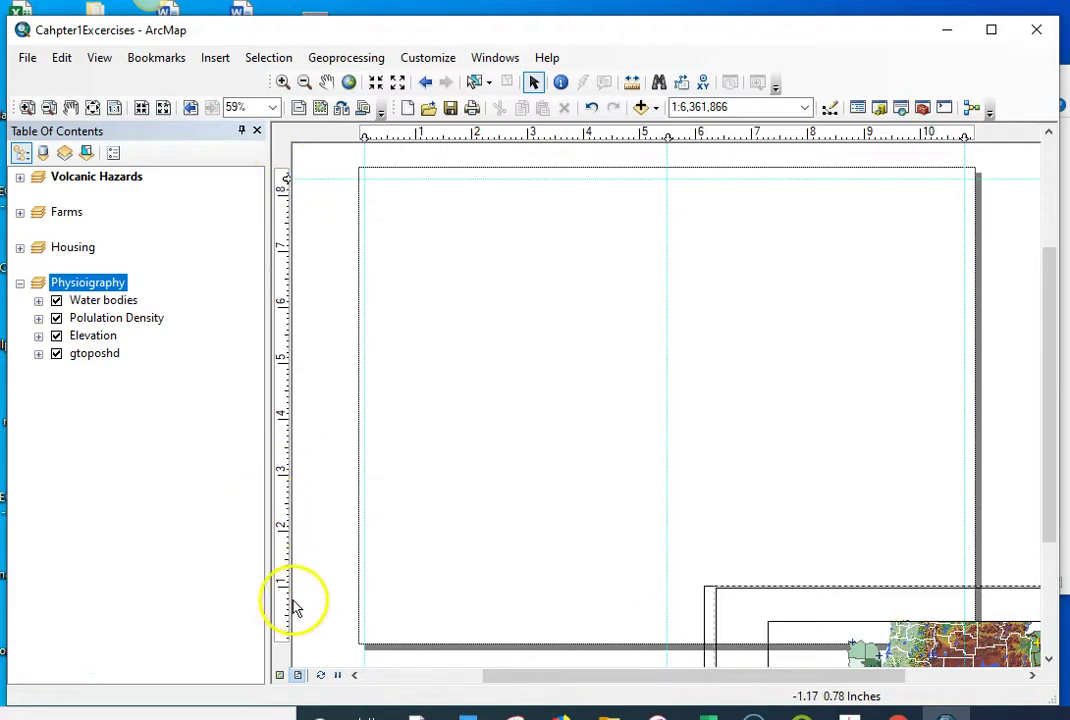
{"action": "left_click", "coordinate": [285, 633]}
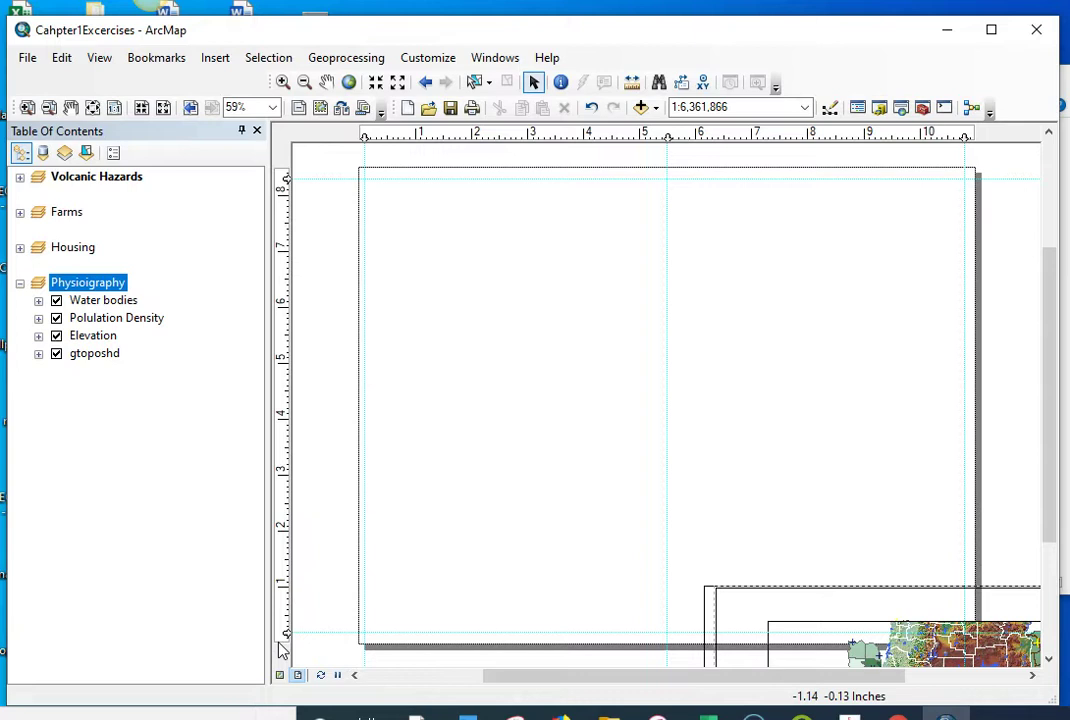
{"action": "mouse_move", "coordinate": [282, 651]}
{"action": "left_mouse_down"}
{"action": "mouse_move", "coordinate": [334, 471]}
{"action": "mouse_move", "coordinate": [289, 205]}
{"action": "left_mouse_up"}
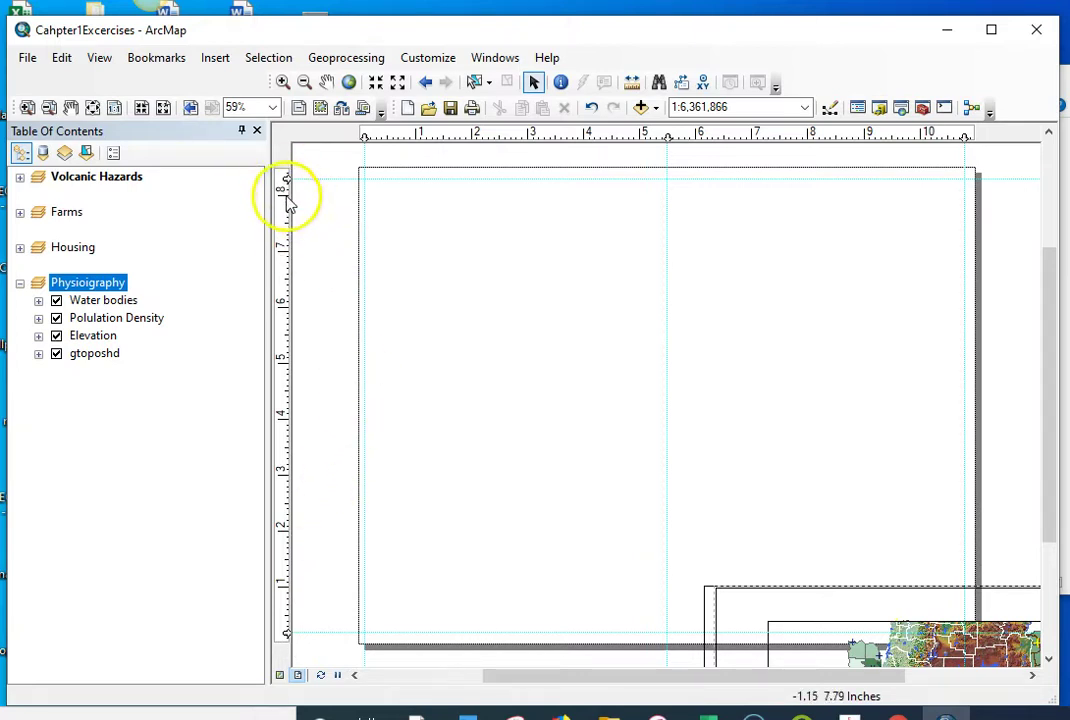
{"action": "left_click", "coordinate": [285, 195]}
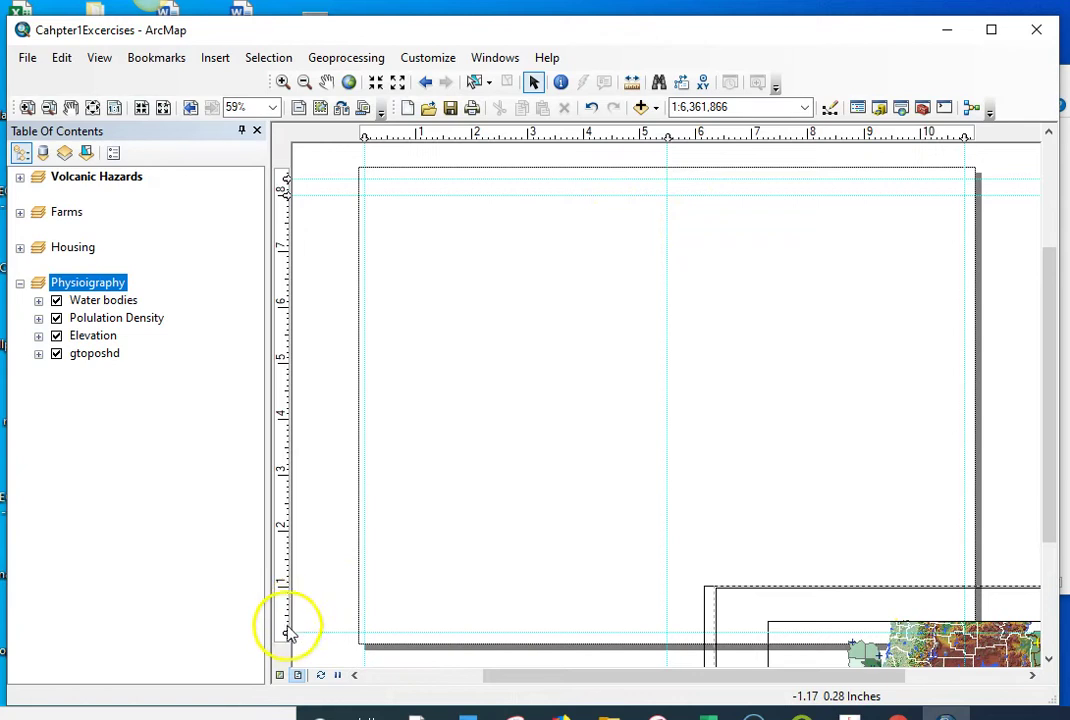
Raise the bottom horizontal guide slightly and add a vertical guide near 0.2 in on the left.
{"action": "left_click_drag", "start_coordinate": [286, 629], "coordinate": [284, 621]}
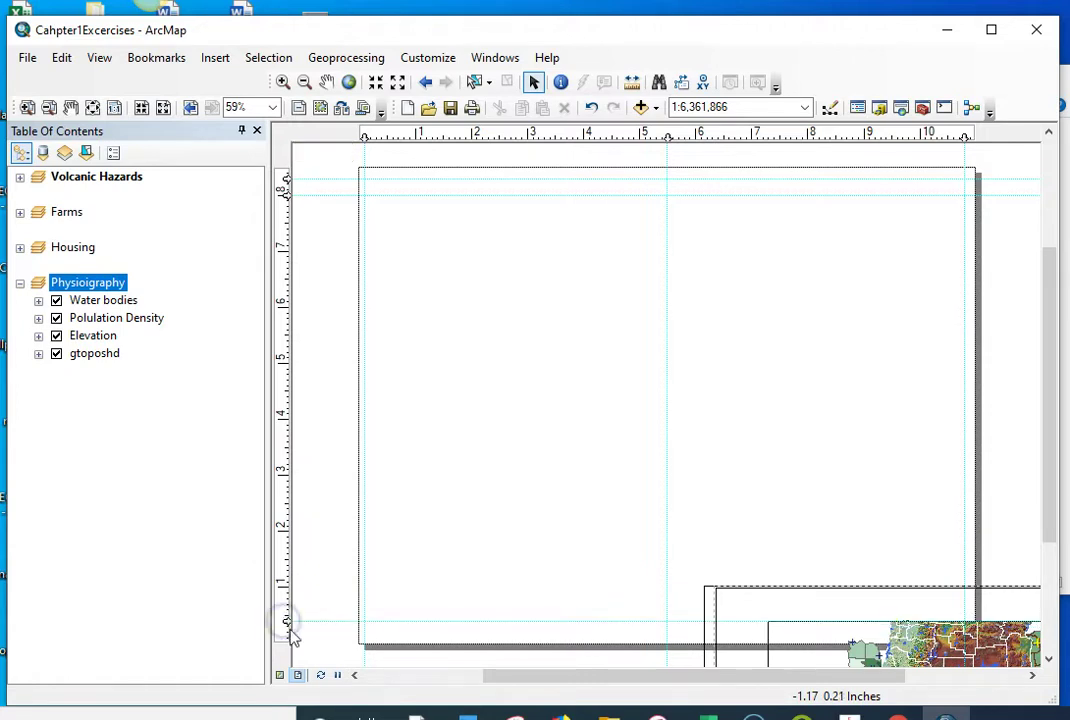
{"action": "left_click", "coordinate": [375, 135]}
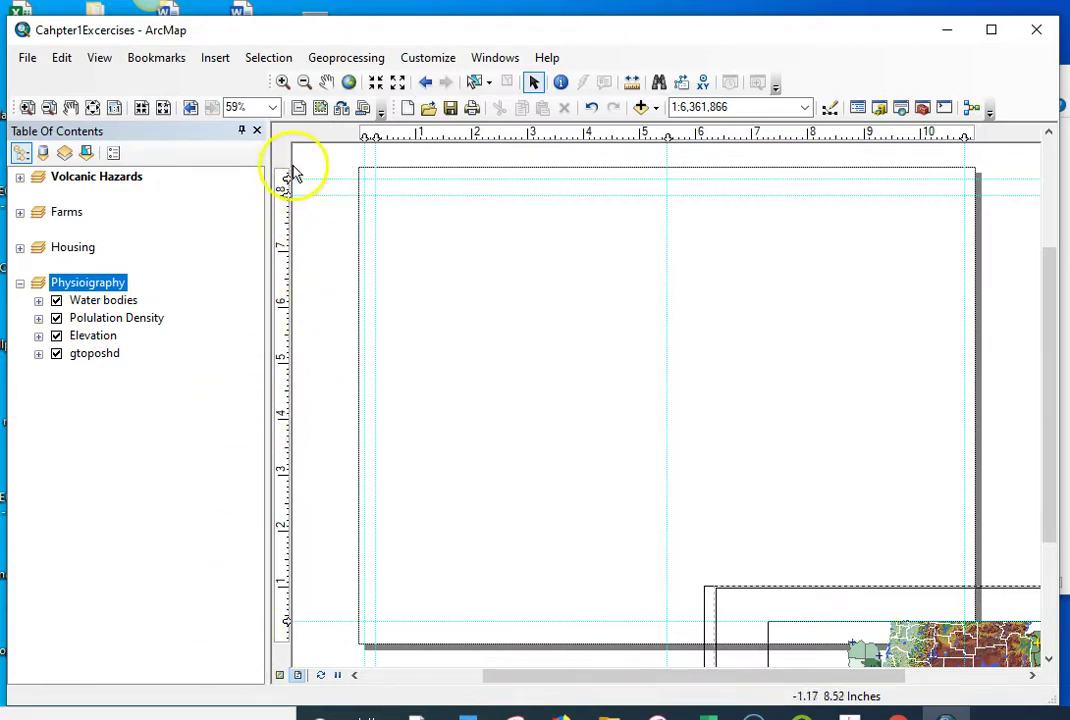
Add a pair of horizontal guides across the page's middle at about 4 in.
{"action": "left_click", "coordinate": [284, 420]}
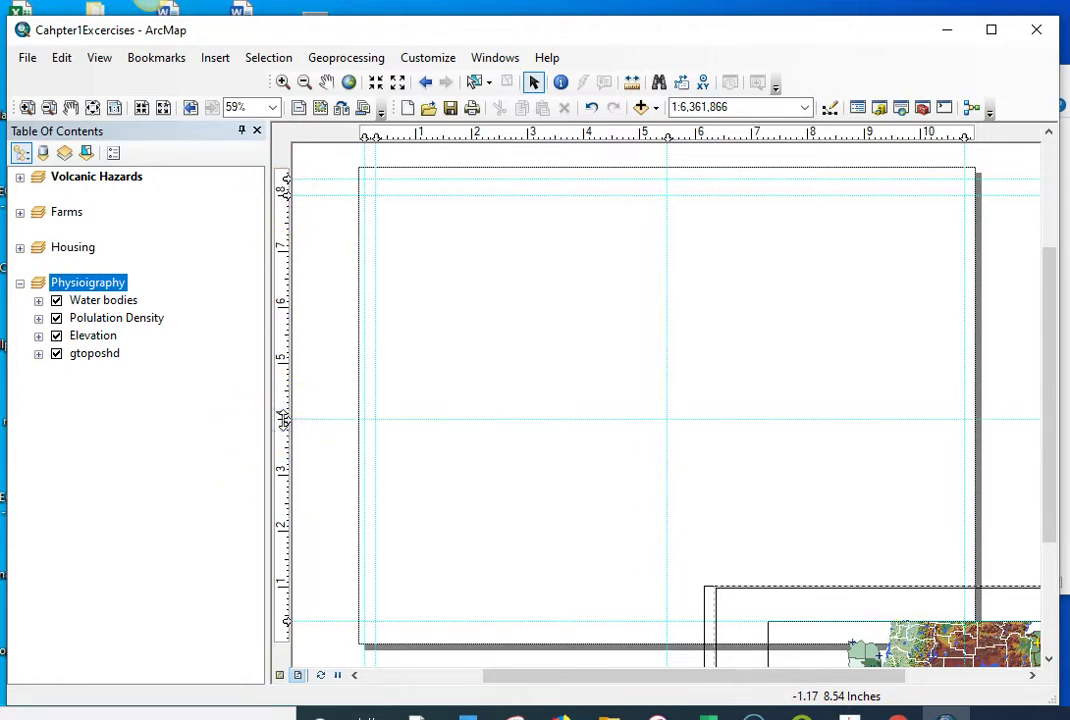
{"action": "left_click_drag", "start_coordinate": [288, 419], "coordinate": [287, 409]}
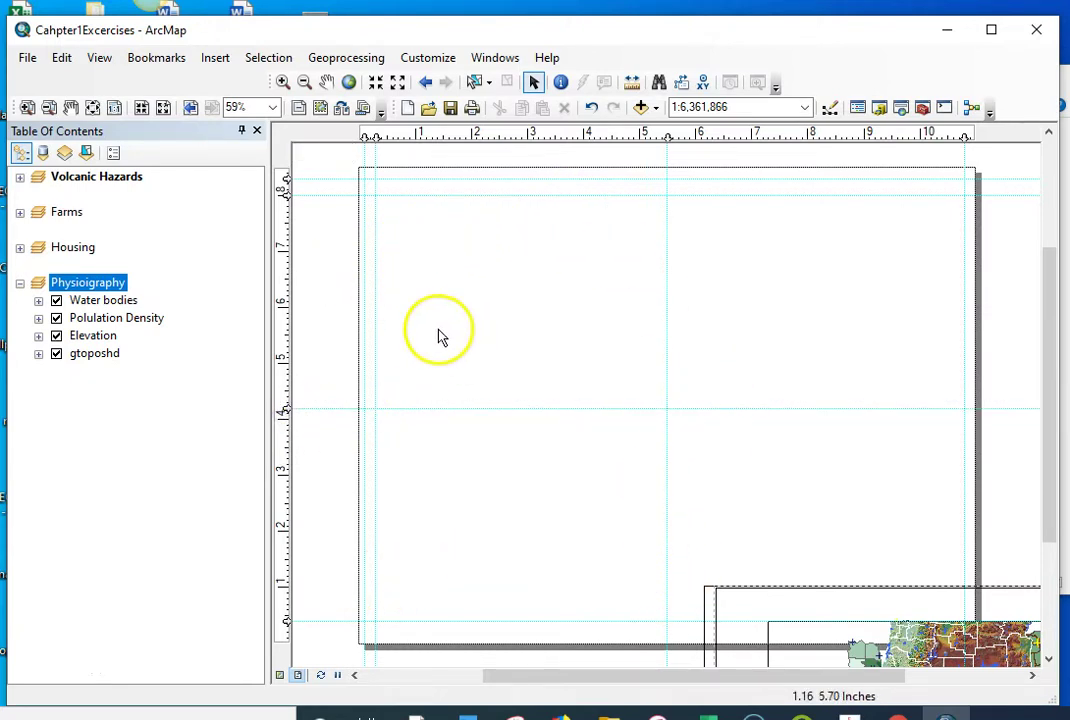
{"action": "left_click", "coordinate": [287, 419]}
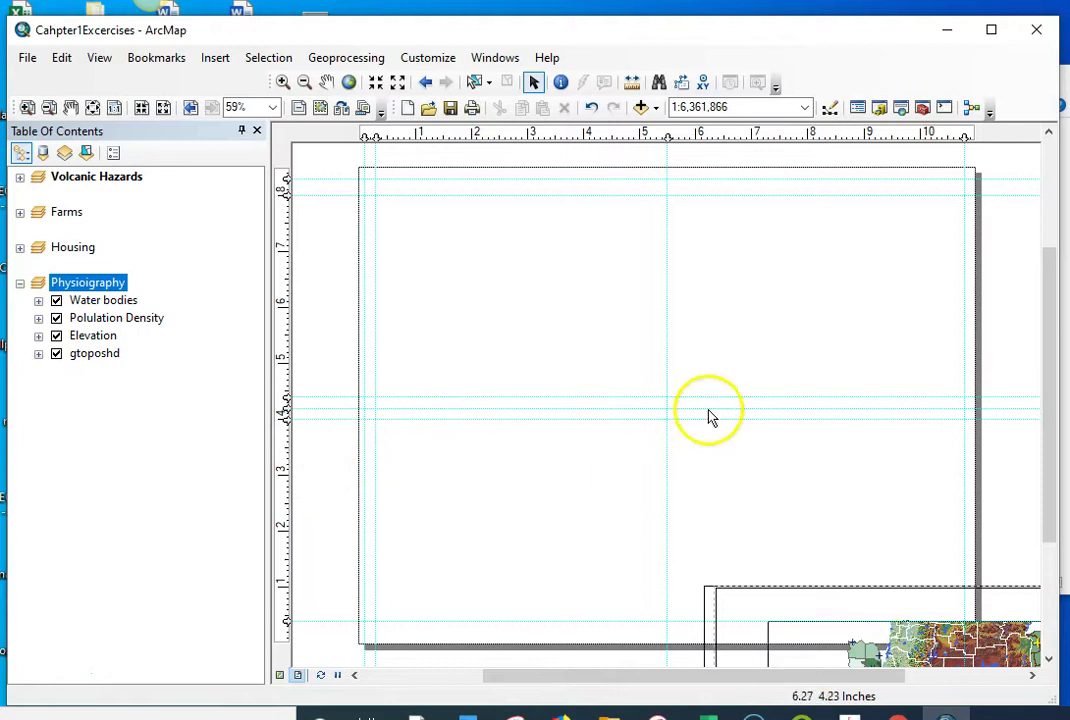
Add paired centre vertical guides near 5.5 in and a right-margin guide, then move the green Farms frame onto the page.
{"action": "left_click", "coordinate": [679, 140]}
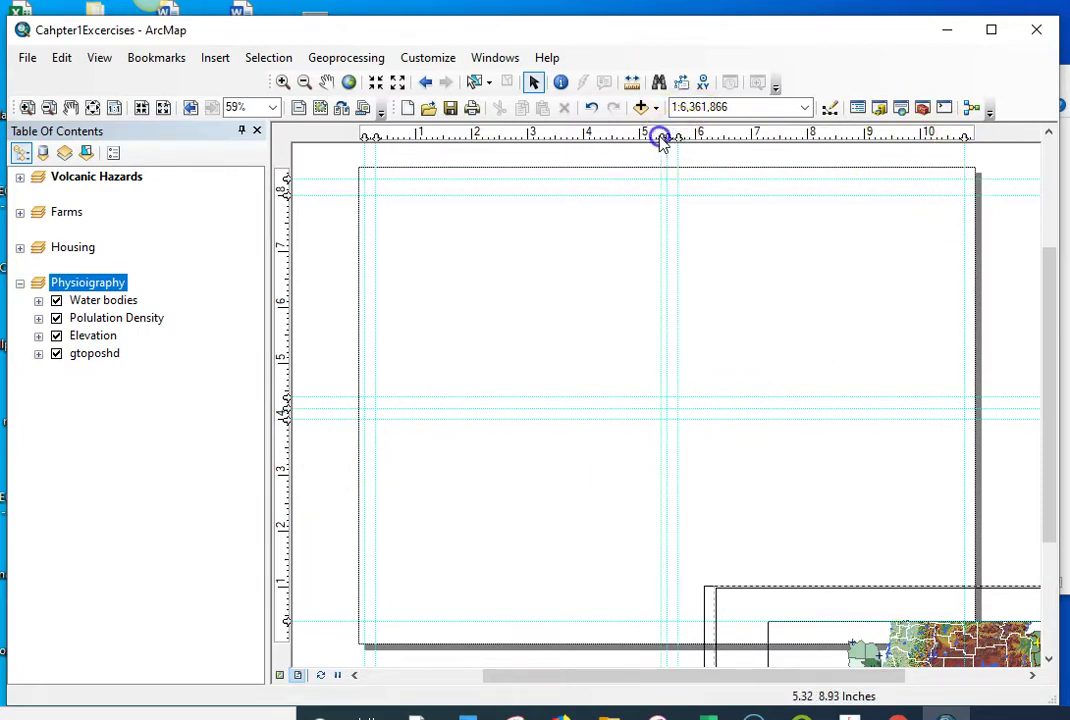
{"action": "left_click_drag", "start_coordinate": [662, 140], "coordinate": [659, 137]}
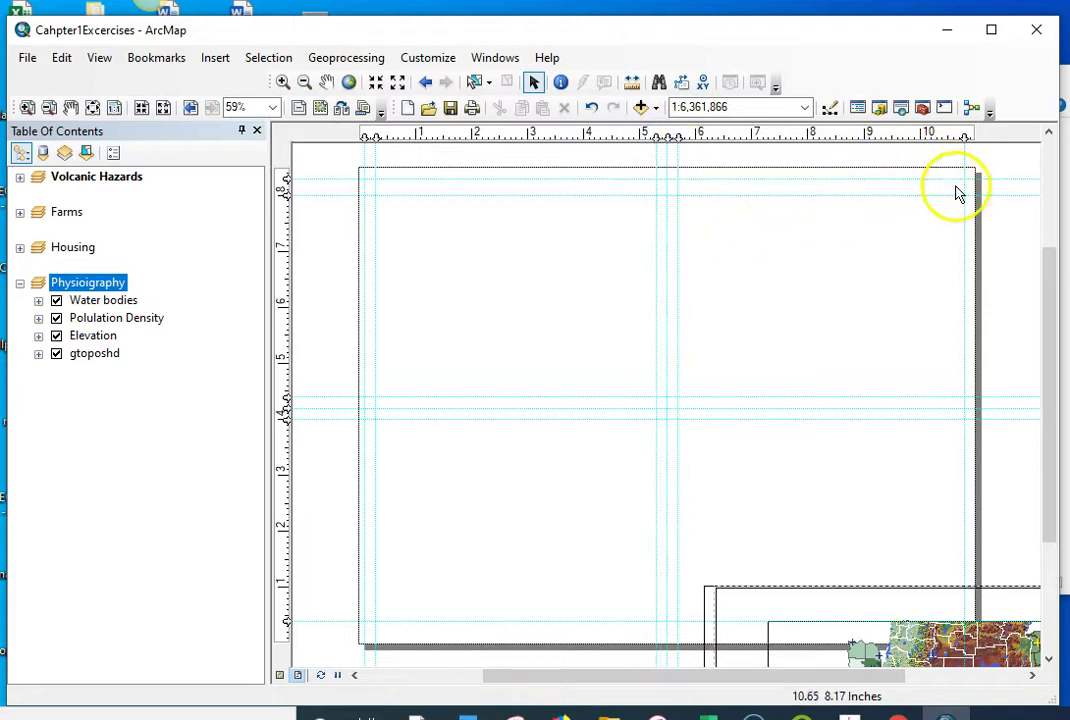
{"action": "left_click", "coordinate": [954, 137]}
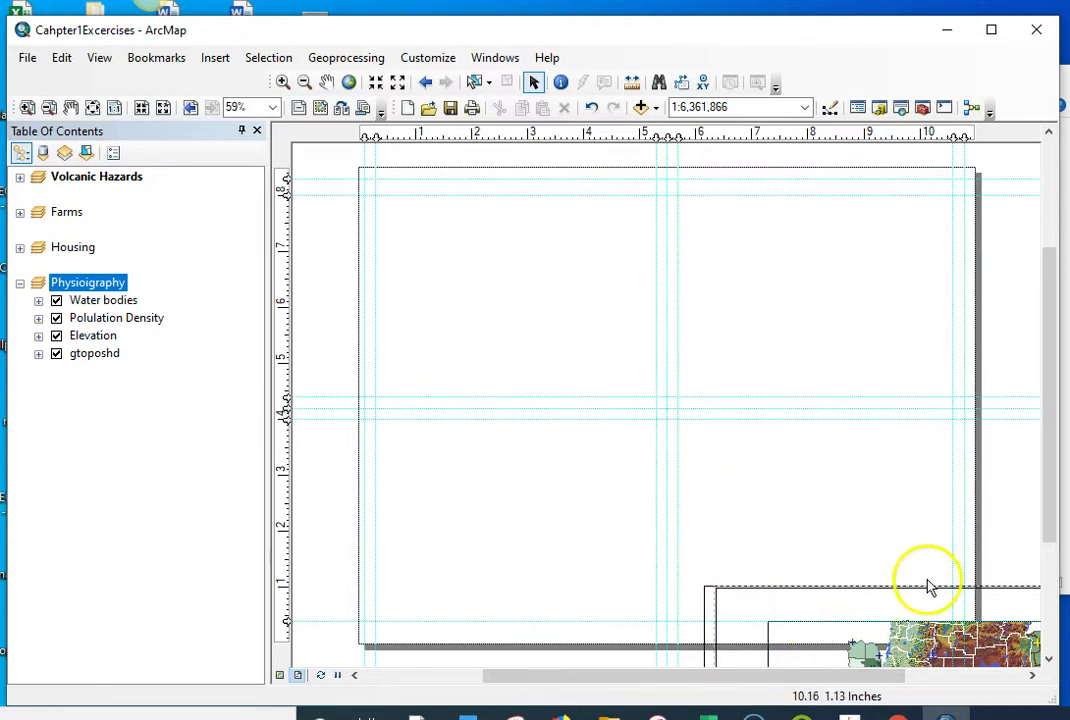
{"action": "left_click", "coordinate": [943, 616]}
{"action": "left_click_drag", "start_coordinate": [943, 616], "coordinate": [680, 380]}
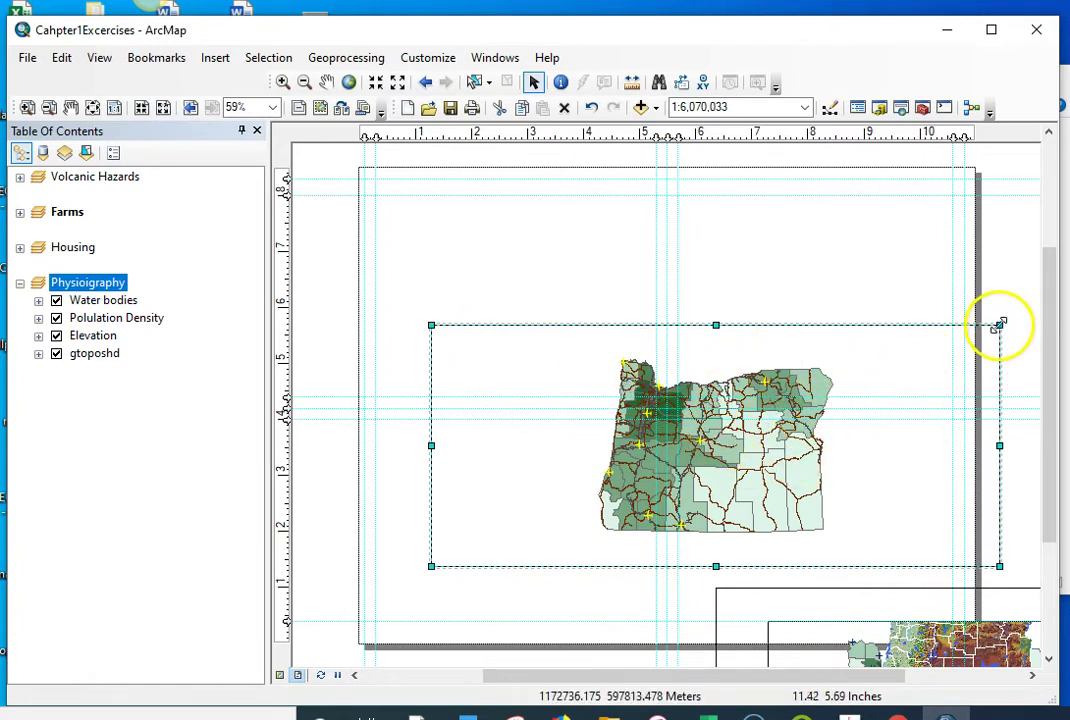
Shrink and move the green Farms frame to fill the upper-right grid cell.
{"action": "left_click_drag", "start_coordinate": [1000, 325], "coordinate": [749, 397]}
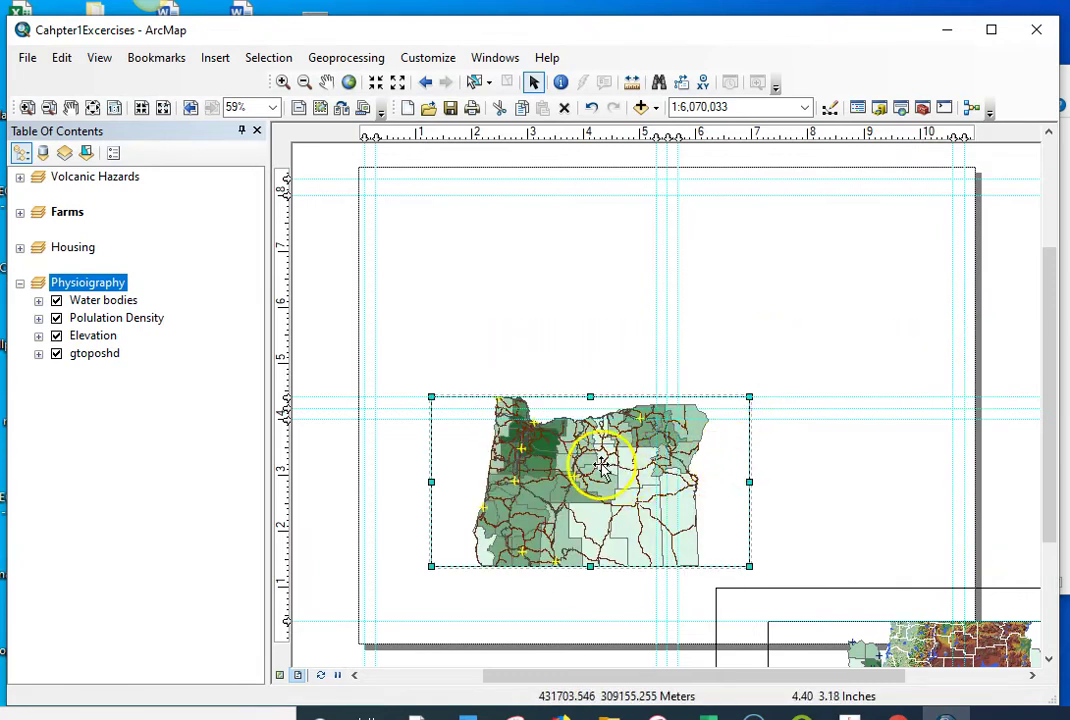
{"action": "left_click_drag", "start_coordinate": [607, 474], "coordinate": [843, 303]}
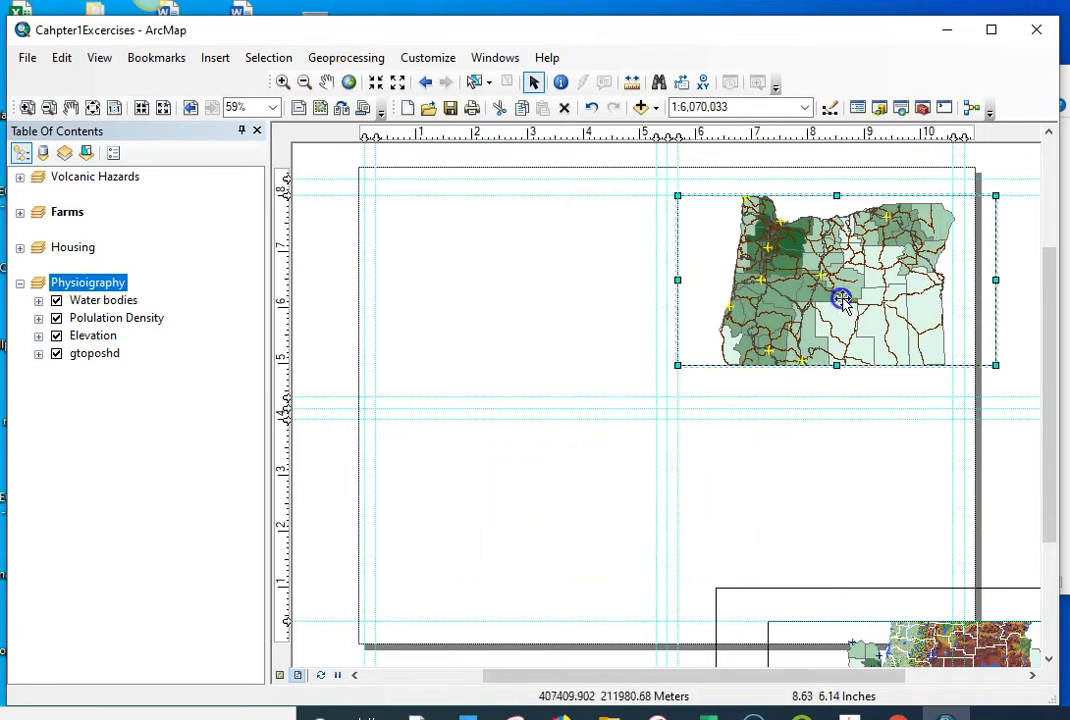
{"action": "left_click_drag", "start_coordinate": [995, 364], "coordinate": [941, 389]}
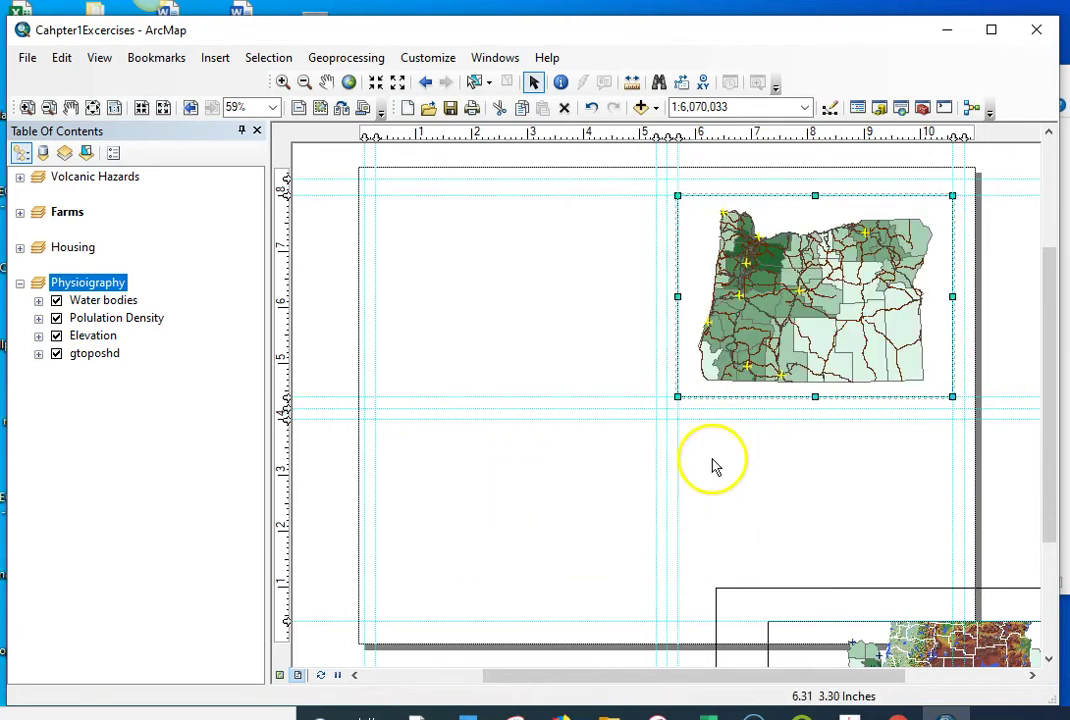
Fit the Physiography terrain frame into the lower-right cell and drag the orange Housing frame to the left.
{"action": "left_click_drag", "start_coordinate": [922, 638], "coordinate": [664, 468]}
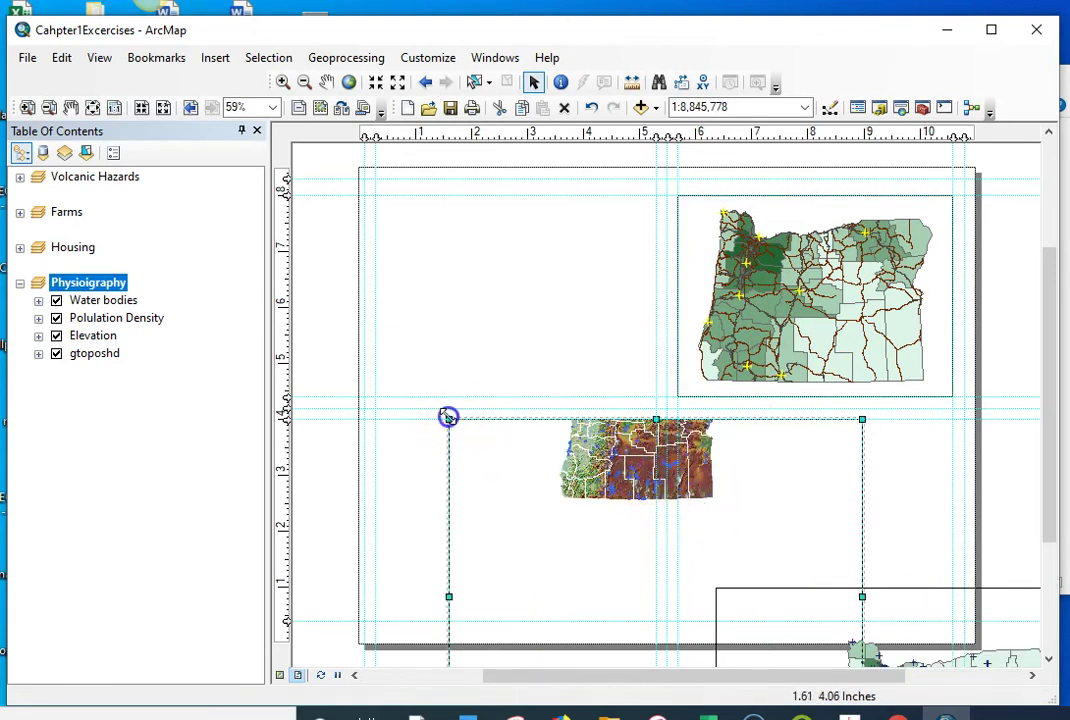
{"action": "left_click_drag", "start_coordinate": [448, 417], "coordinate": [591, 476]}
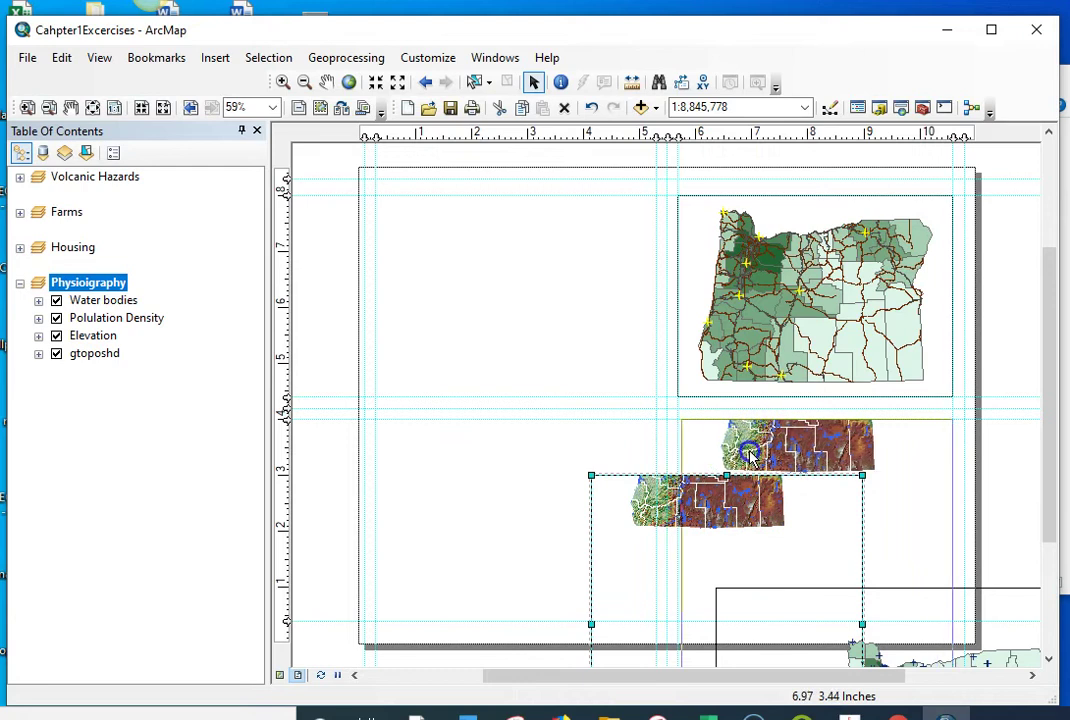
{"action": "left_click_drag", "start_coordinate": [750, 455], "coordinate": [752, 456]}
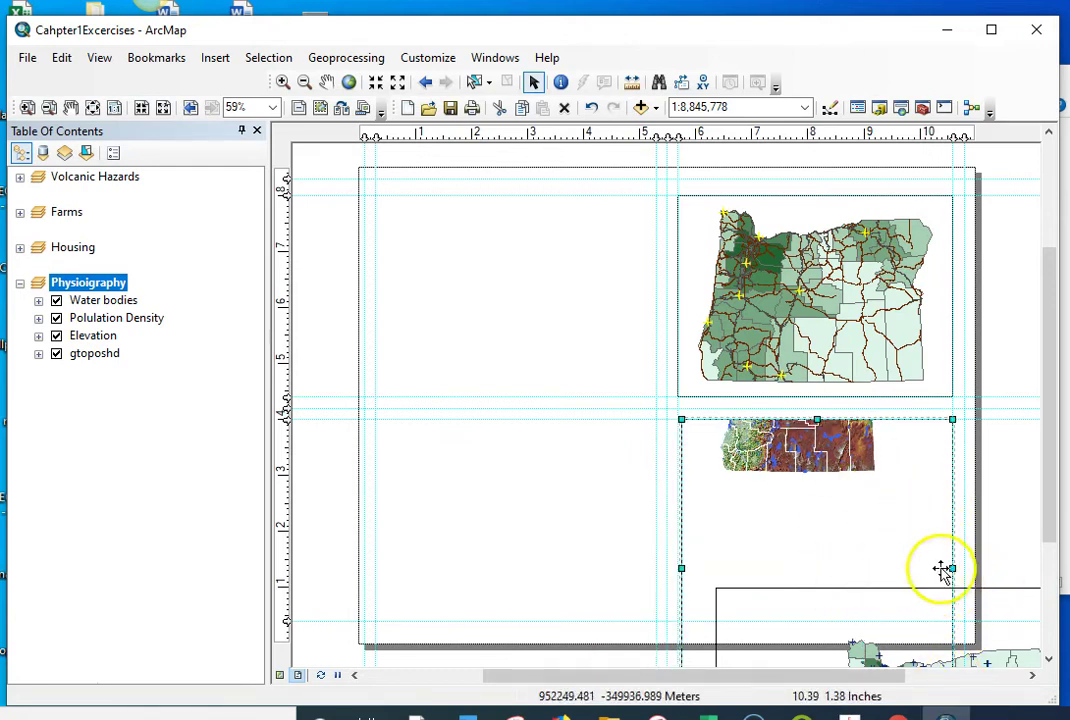
{"action": "scroll", "coordinate": [1058, 503], "scroll_direction": "down", "scroll_amount": 3}
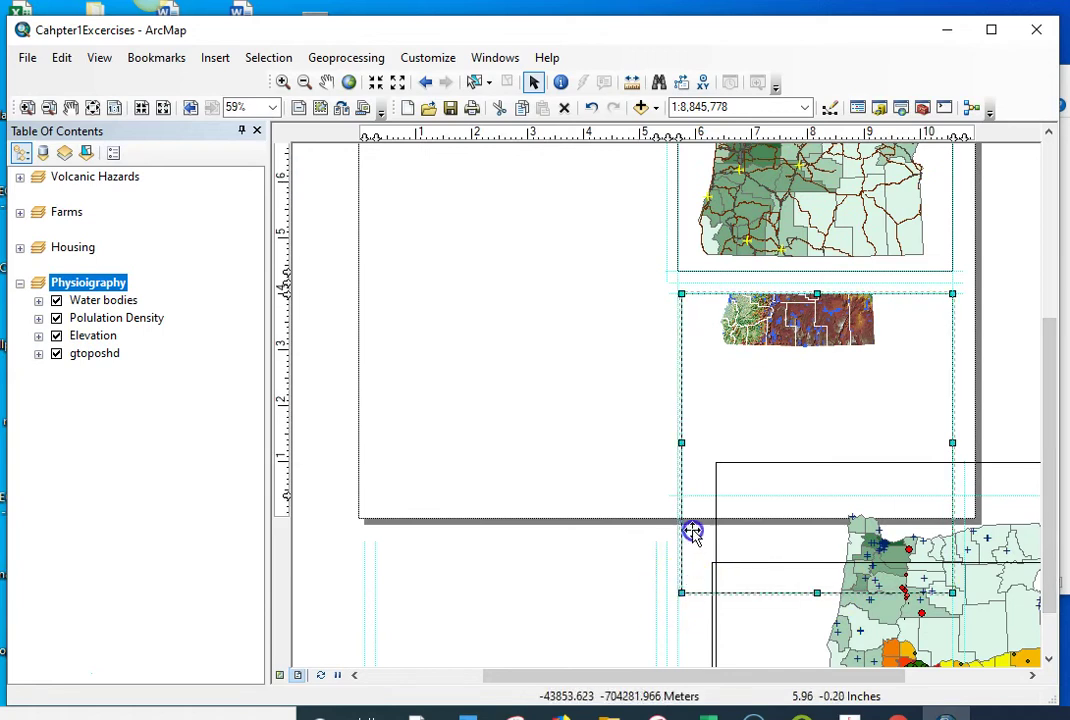
{"action": "left_click_drag", "start_coordinate": [692, 532], "coordinate": [680, 497]}
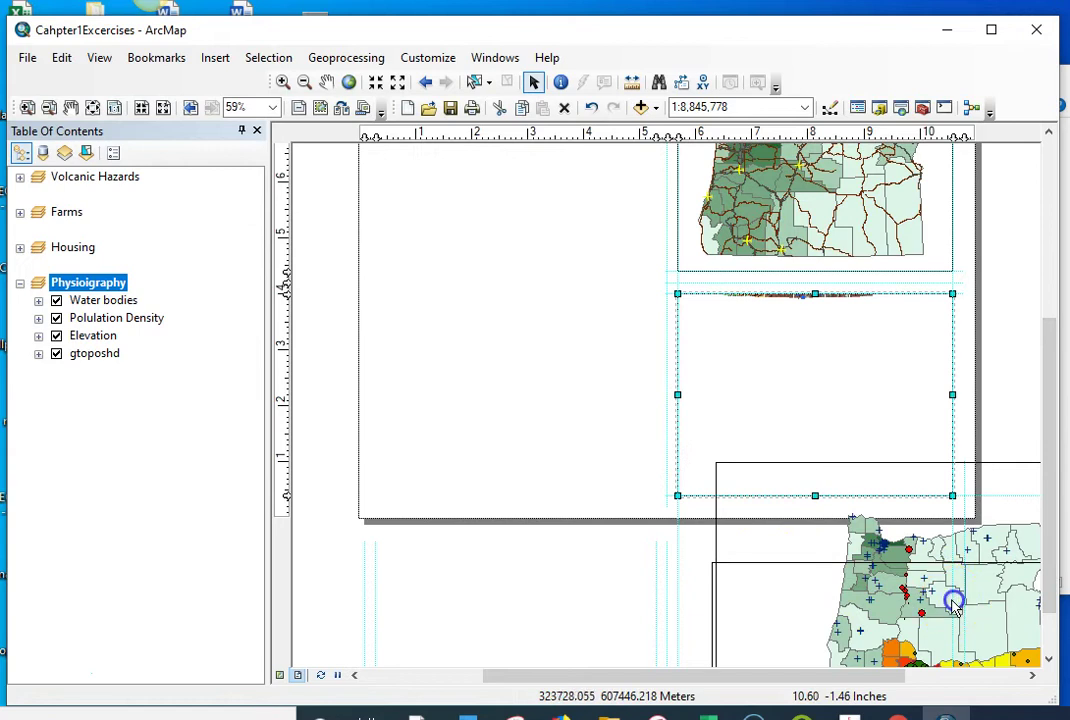
{"action": "left_click_drag", "start_coordinate": [955, 603], "coordinate": [567, 388]}
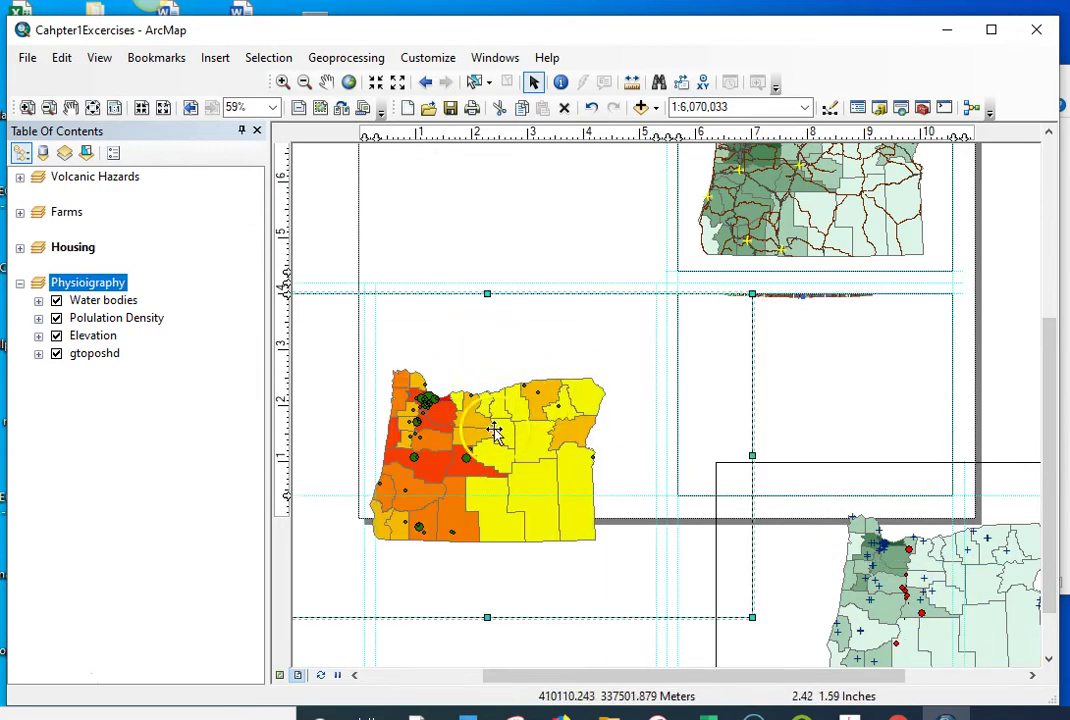
Resize the orange Housing frame so its edges snap to the lower-left cell's guides.
{"action": "left_click_drag", "start_coordinate": [329, 295], "coordinate": [399, 284]}
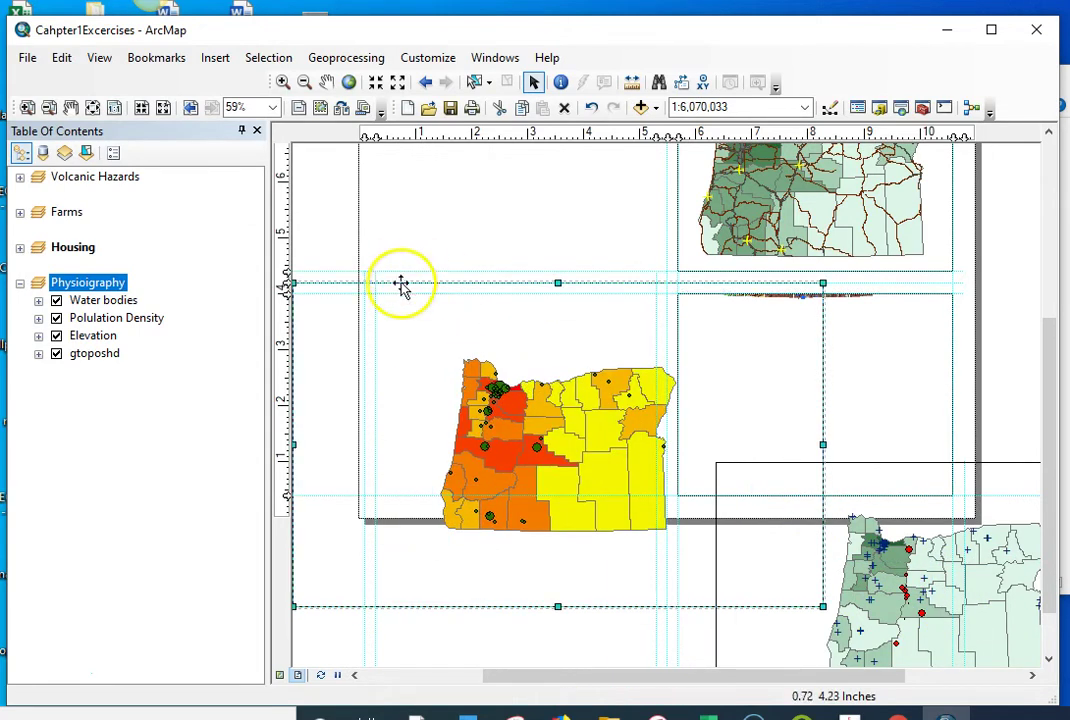
{"action": "left_click_drag", "start_coordinate": [822, 284], "coordinate": [567, 371]}
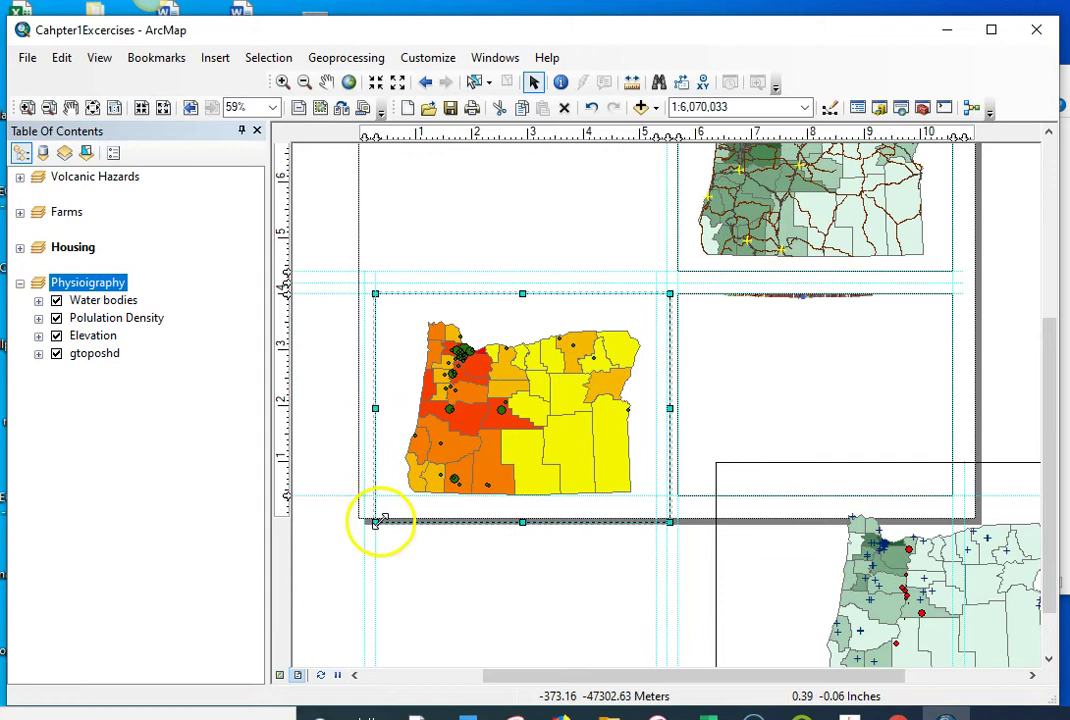
{"action": "left_click_drag", "start_coordinate": [380, 516], "coordinate": [377, 490]}
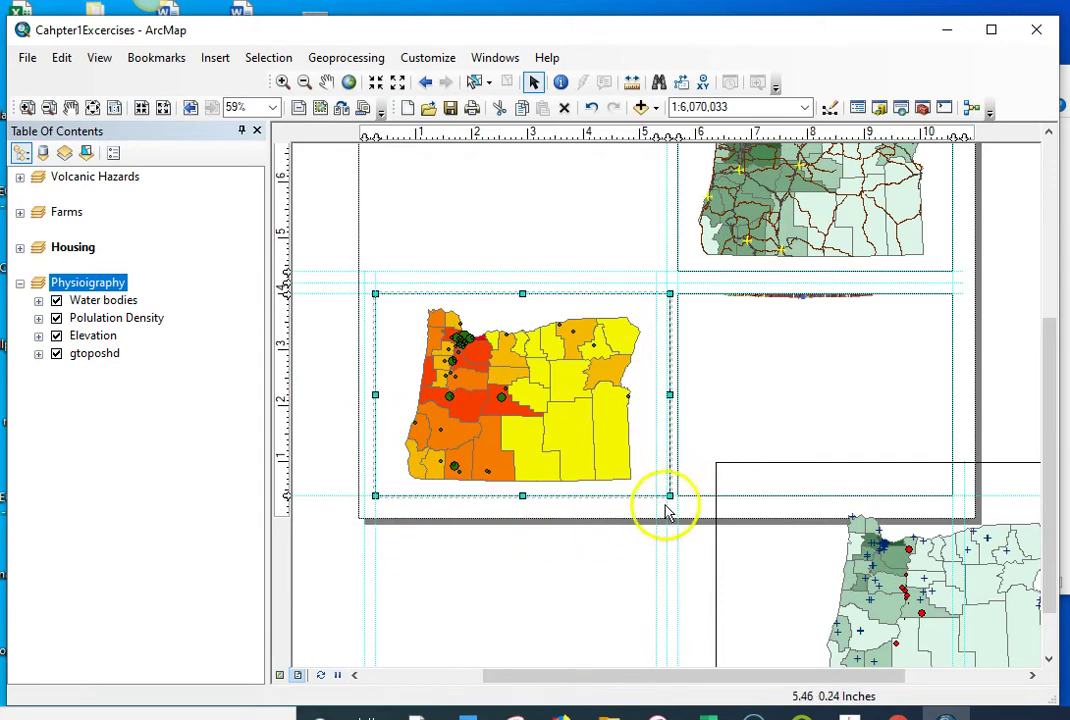
{"action": "left_click_drag", "start_coordinate": [670, 494], "coordinate": [656, 489]}
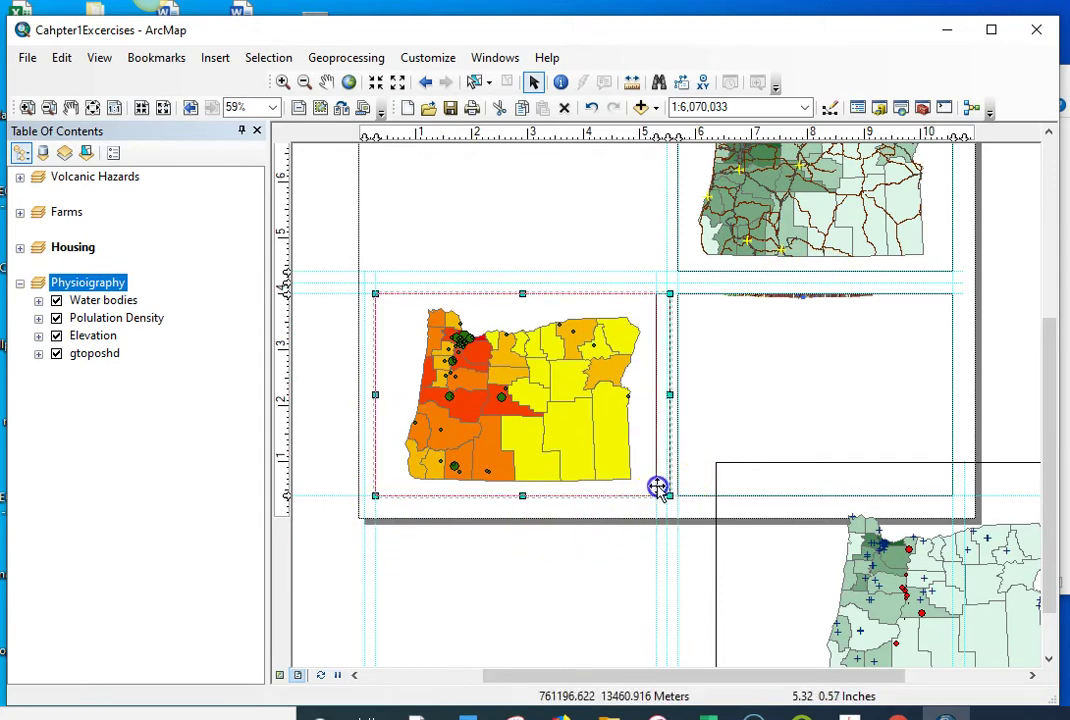
Select the Volcanic Hazards frame and drag it toward the upper-left cell.
{"action": "left_click", "coordinate": [826, 596]}
{"action": "left_click_drag", "start_coordinate": [915, 585], "coordinate": [628, 295]}
{"action": "scroll", "coordinate": [655, 440], "scroll_direction": "down", "scroll_amount": 4}
Drag the Volcanic Hazards frame into the upper-left cell and resize its right and bottom edges to the guides.
{"action": "scroll", "coordinate": [781, 284], "scroll_direction": "up", "scroll_amount": 3}
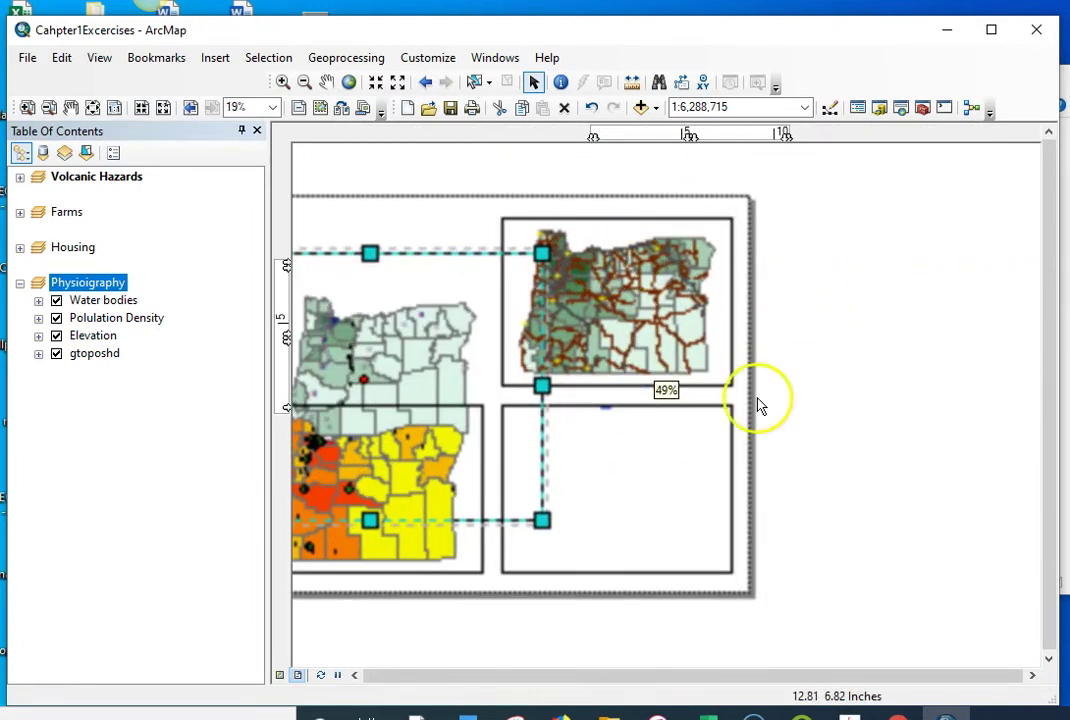
{"action": "left_click_drag", "start_coordinate": [616, 677], "coordinate": [497, 676]}
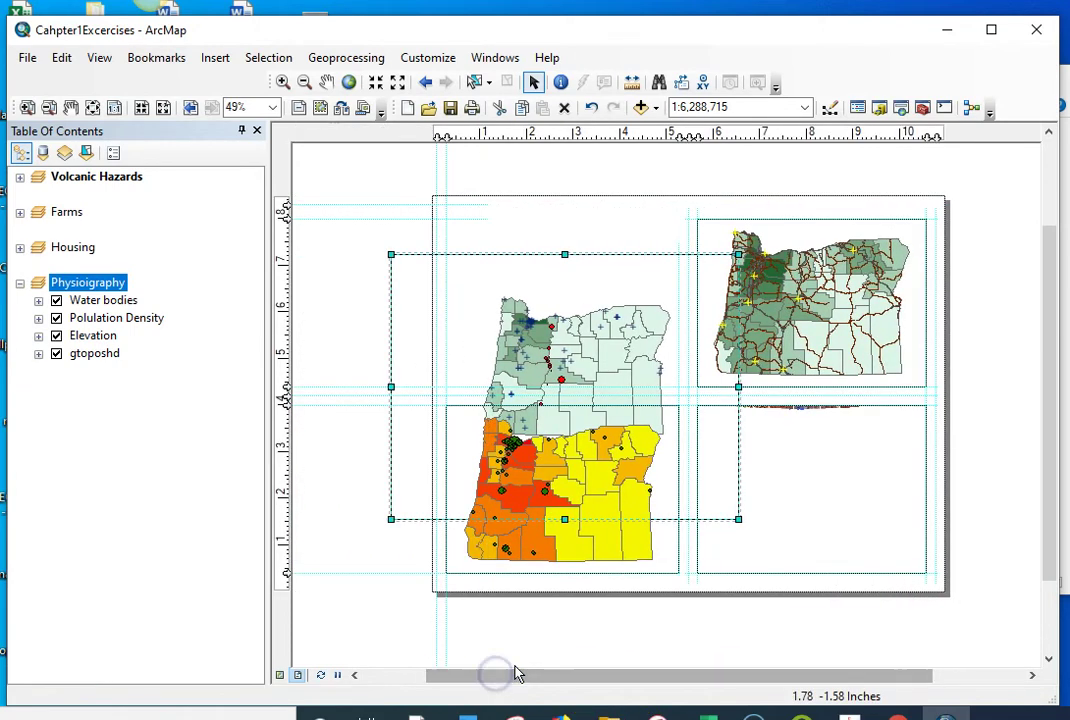
{"action": "left_click_drag", "start_coordinate": [512, 335], "coordinate": [557, 299]}
{"action": "left_click_drag", "start_coordinate": [782, 485], "coordinate": [671, 385]}
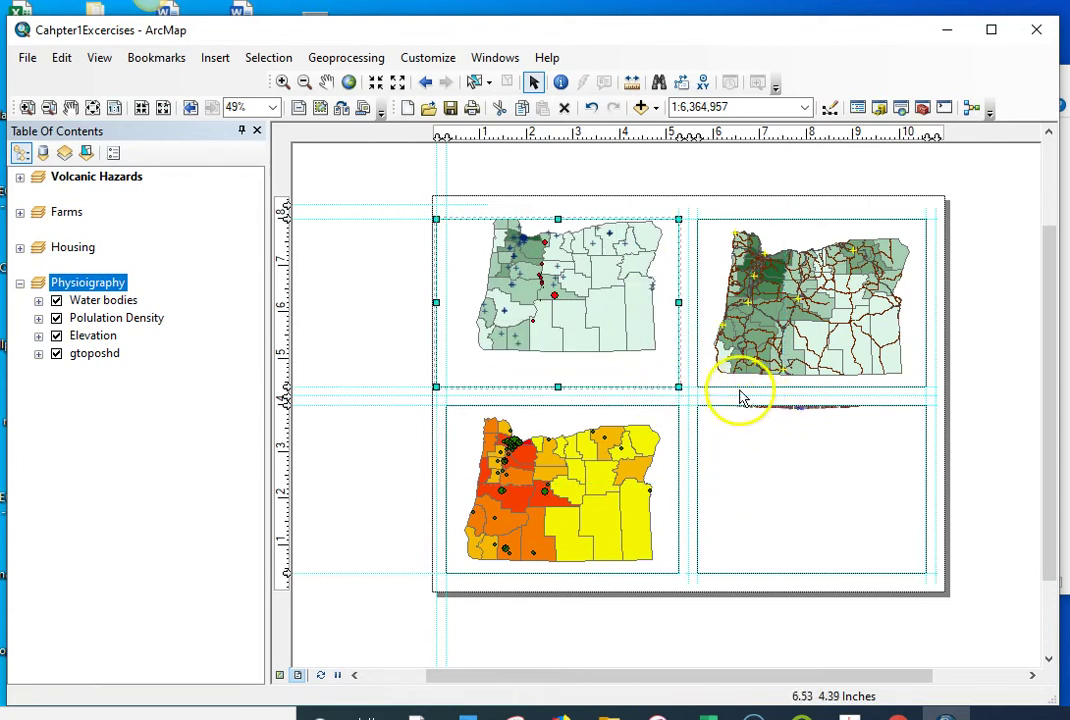
{"action": "left_click_drag", "start_coordinate": [535, 285], "coordinate": [545, 294]}
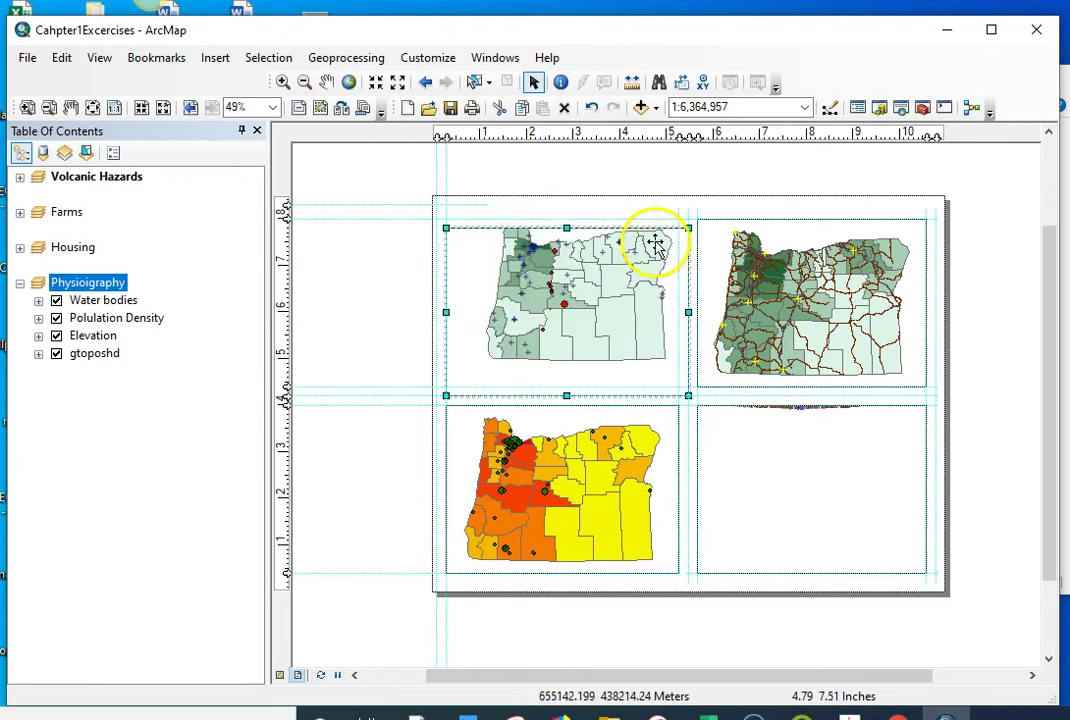
{"action": "left_click_drag", "start_coordinate": [688, 229], "coordinate": [678, 230]}
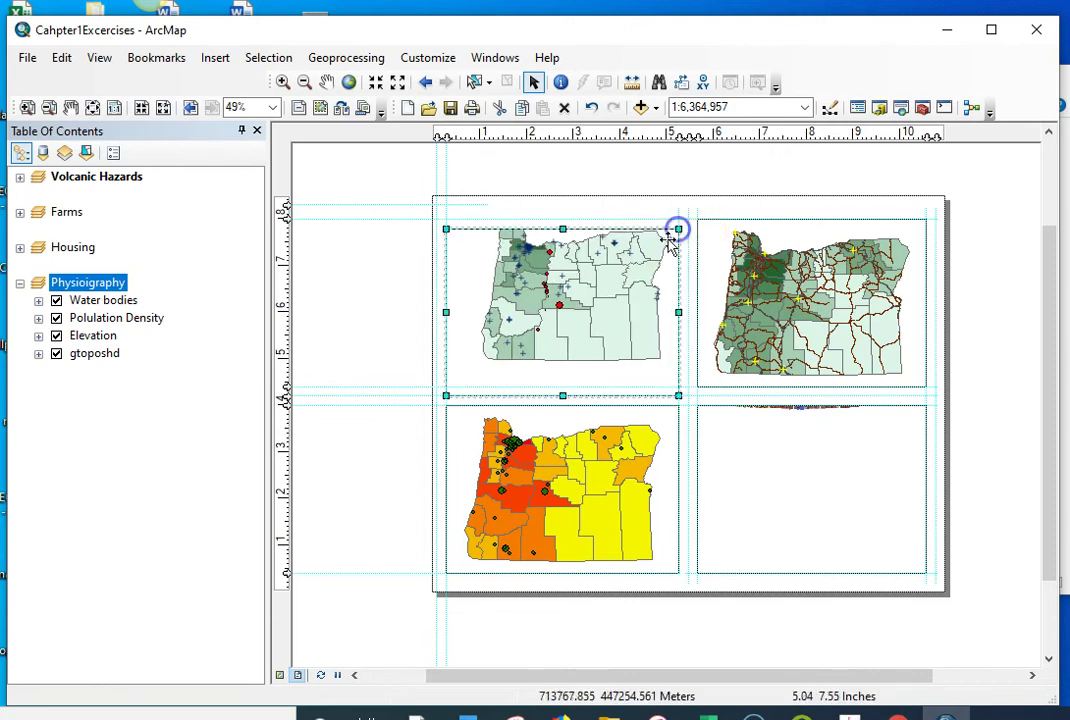
{"action": "left_click_drag", "start_coordinate": [446, 395], "coordinate": [445, 386]}
Fine-tune the Volcanic Hazards frame's corner, then select each of the other three frames to check them.
{"action": "scroll", "coordinate": [523, 285], "scroll_direction": "up", "scroll_amount": 3}
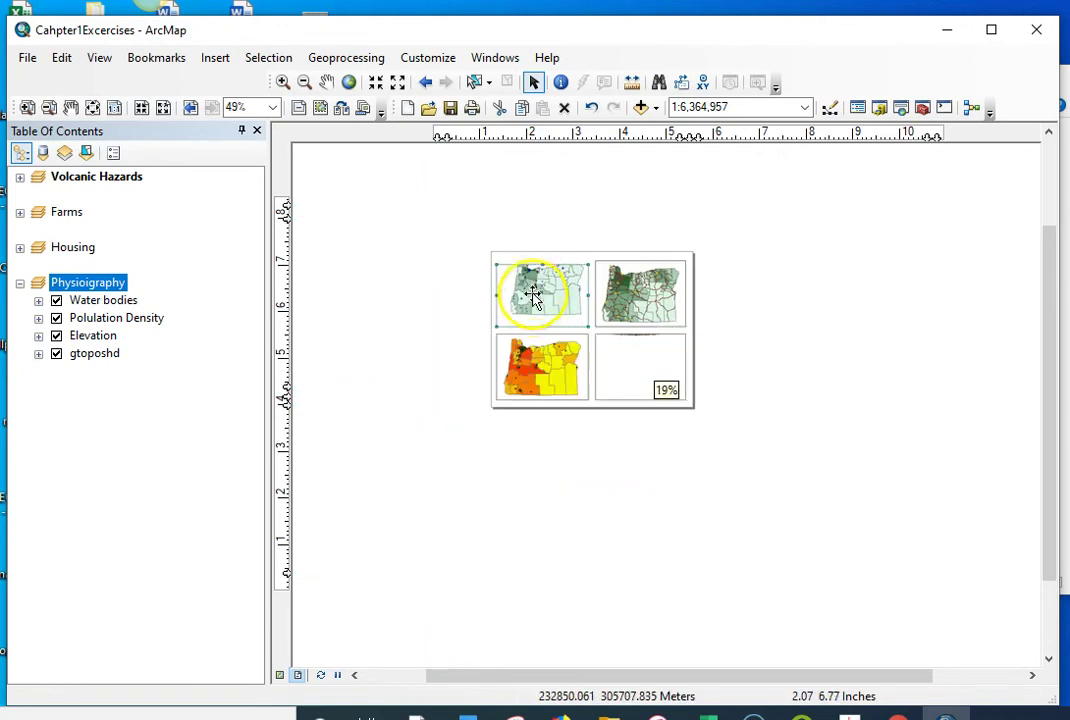
{"action": "scroll", "coordinate": [566, 306], "scroll_direction": "down", "scroll_amount": 4}
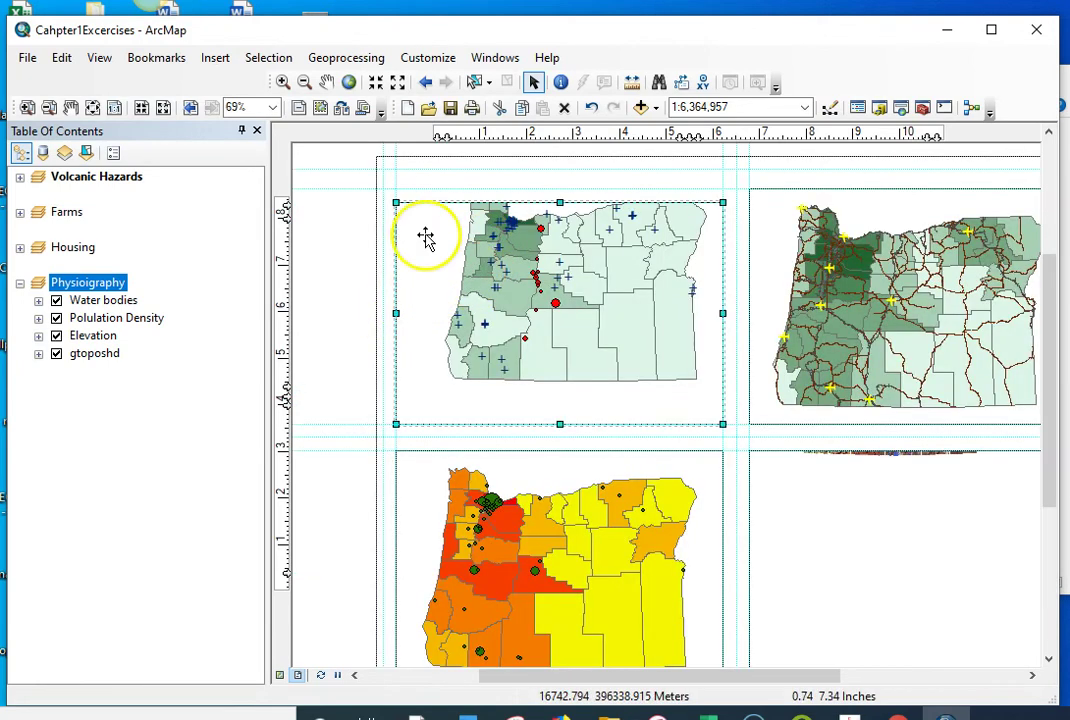
{"action": "left_click_drag", "start_coordinate": [395, 203], "coordinate": [399, 195]}
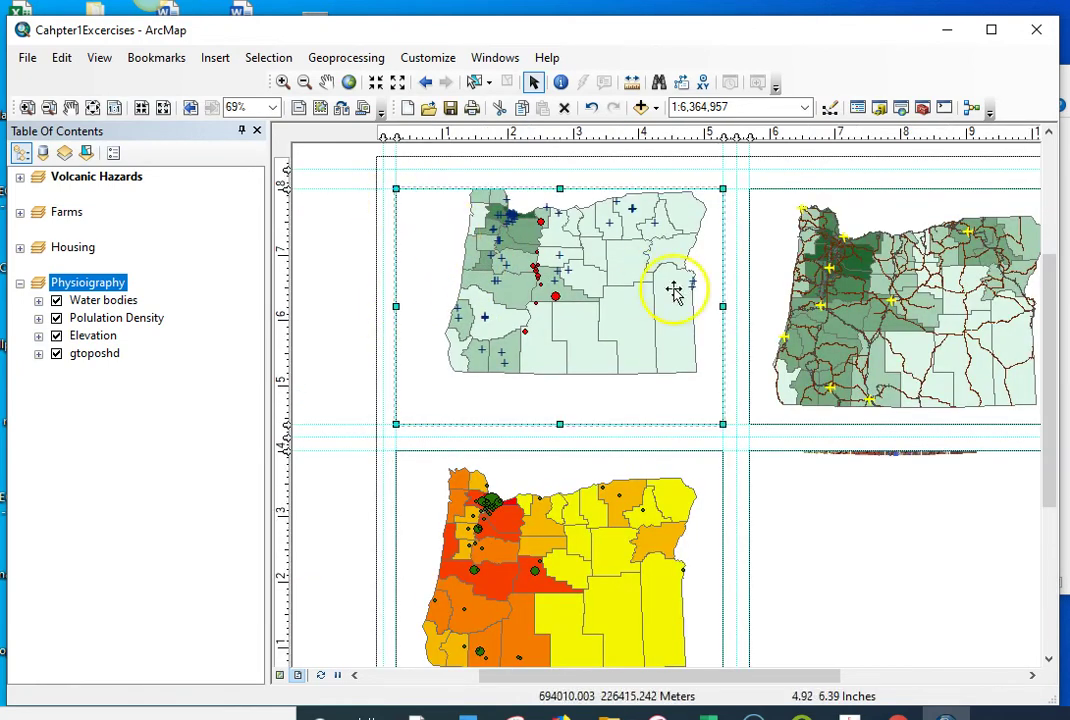
{"action": "left_click", "coordinate": [838, 232]}
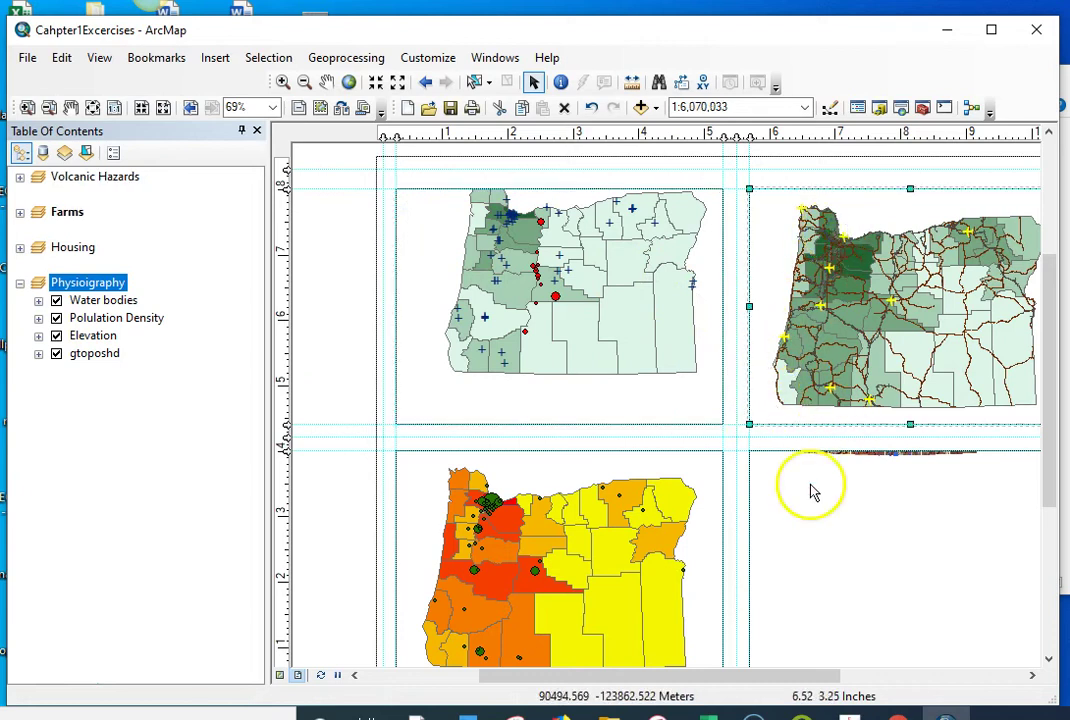
{"action": "left_click", "coordinate": [812, 490]}
{"action": "left_click", "coordinate": [437, 510]}
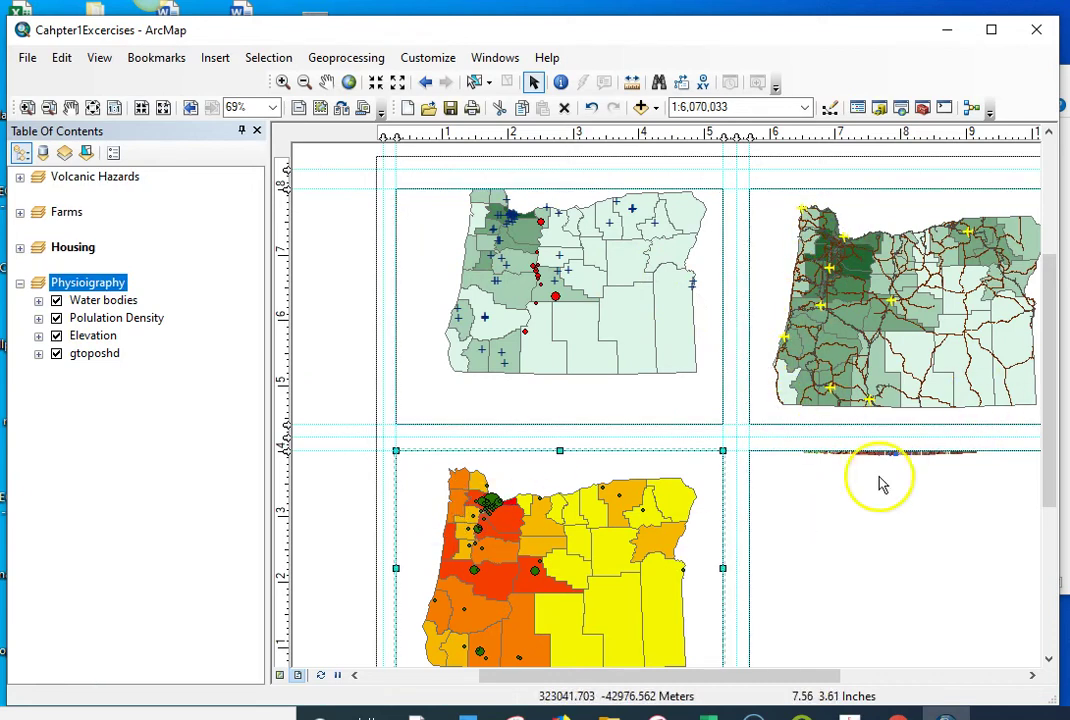
{"action": "scroll", "coordinate": [802, 430], "scroll_direction": "down", "scroll_amount": 3}
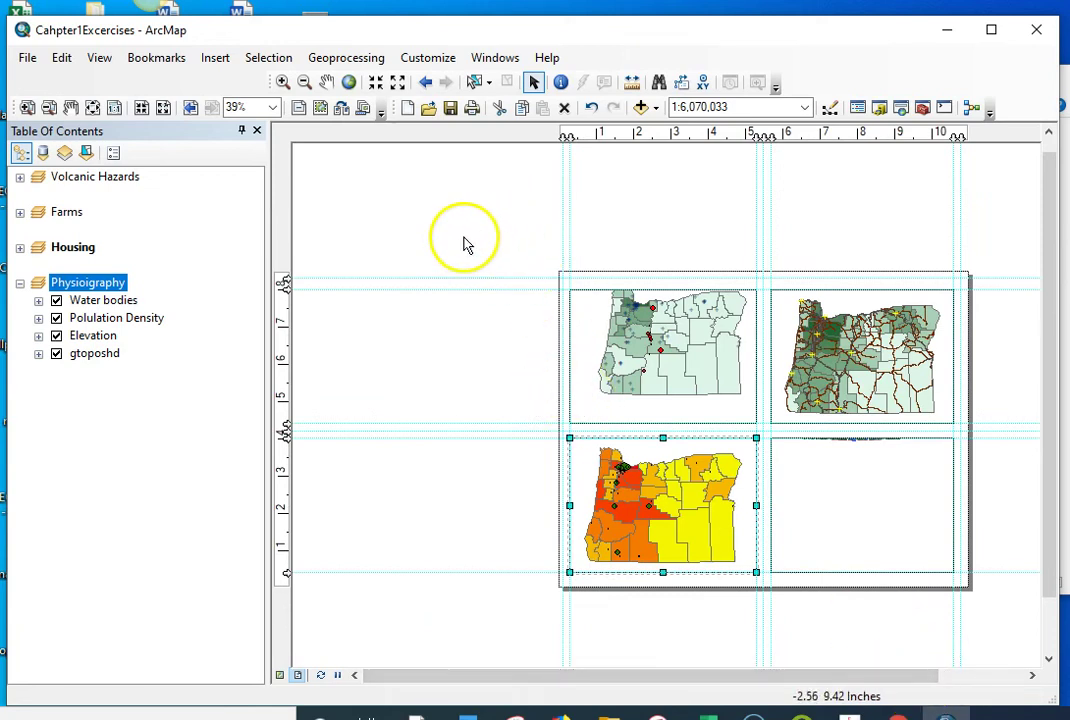
Nudge the bottom-left Housing and bottom-right Physiography frames up to align with the top row.
{"action": "left_click_drag", "start_coordinate": [468, 238], "coordinate": [979, 611]}
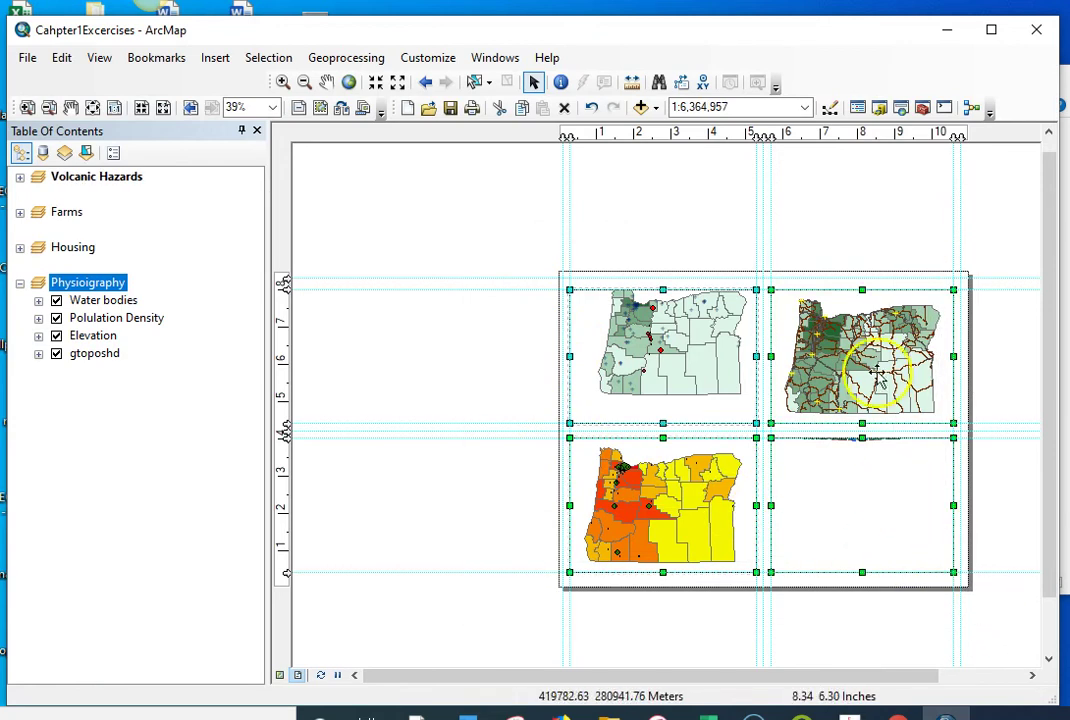
{"action": "left_click_drag", "start_coordinate": [708, 316], "coordinate": [709, 316]}
{"action": "left_click_drag", "start_coordinate": [435, 399], "coordinate": [380, 457]}
{"action": "left_click", "coordinate": [714, 511]}
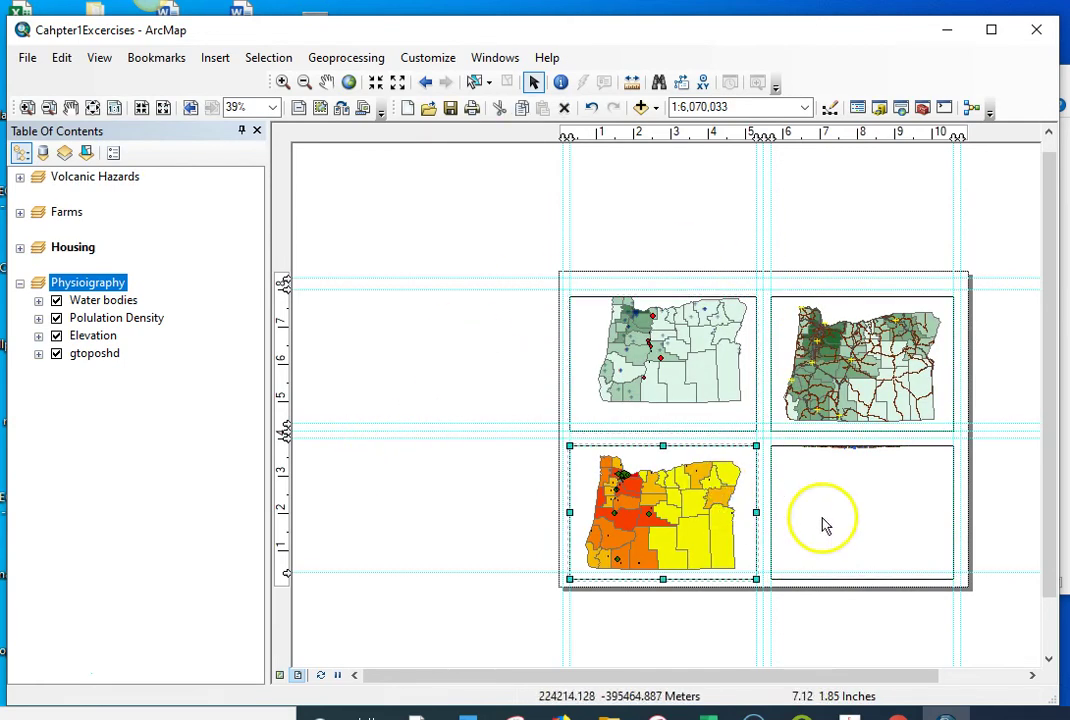
{"action": "left_click", "coordinate": [852, 530], "text": "shift"}
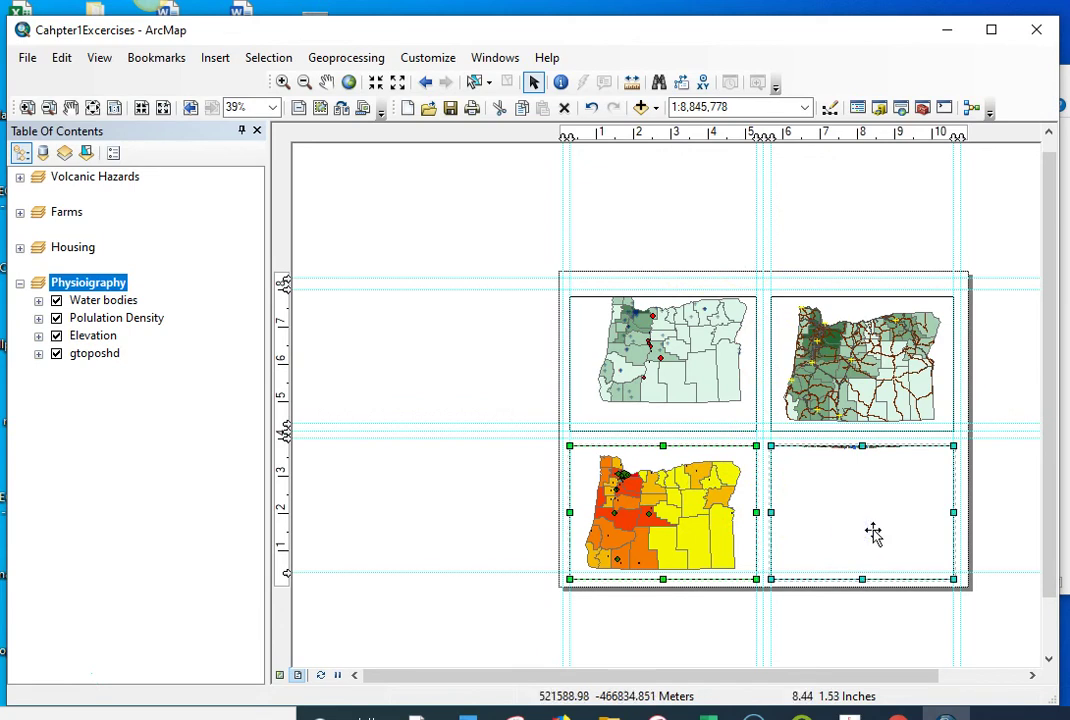
{"action": "key", "text": "Up"}
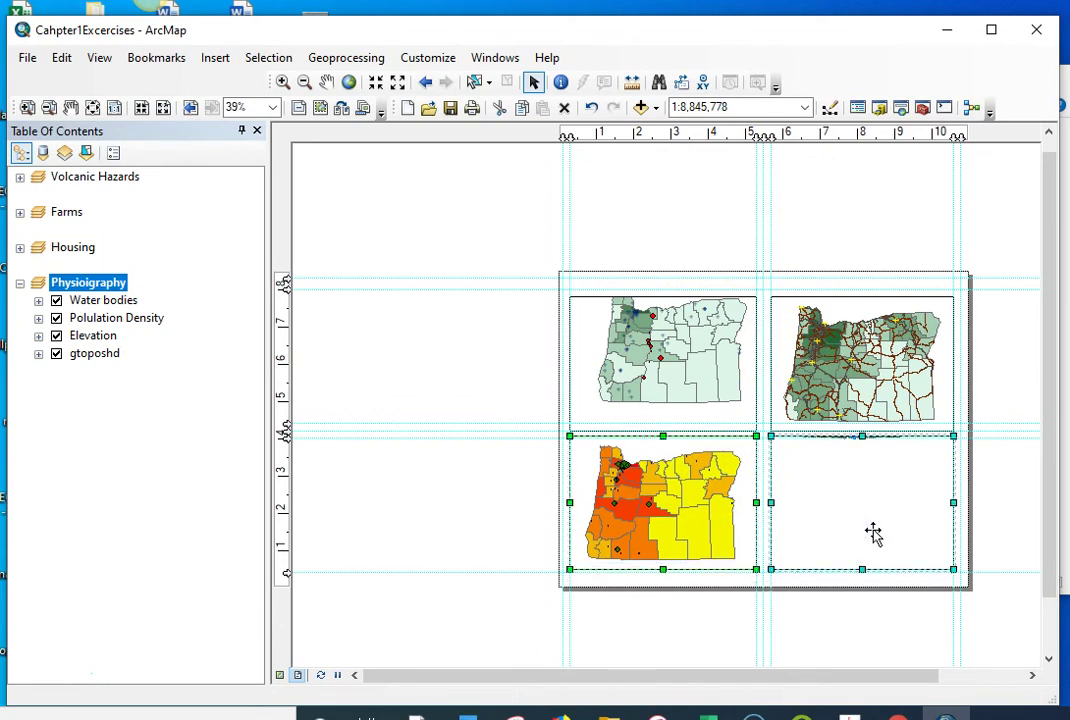
{"action": "left_click", "coordinate": [772, 634]}
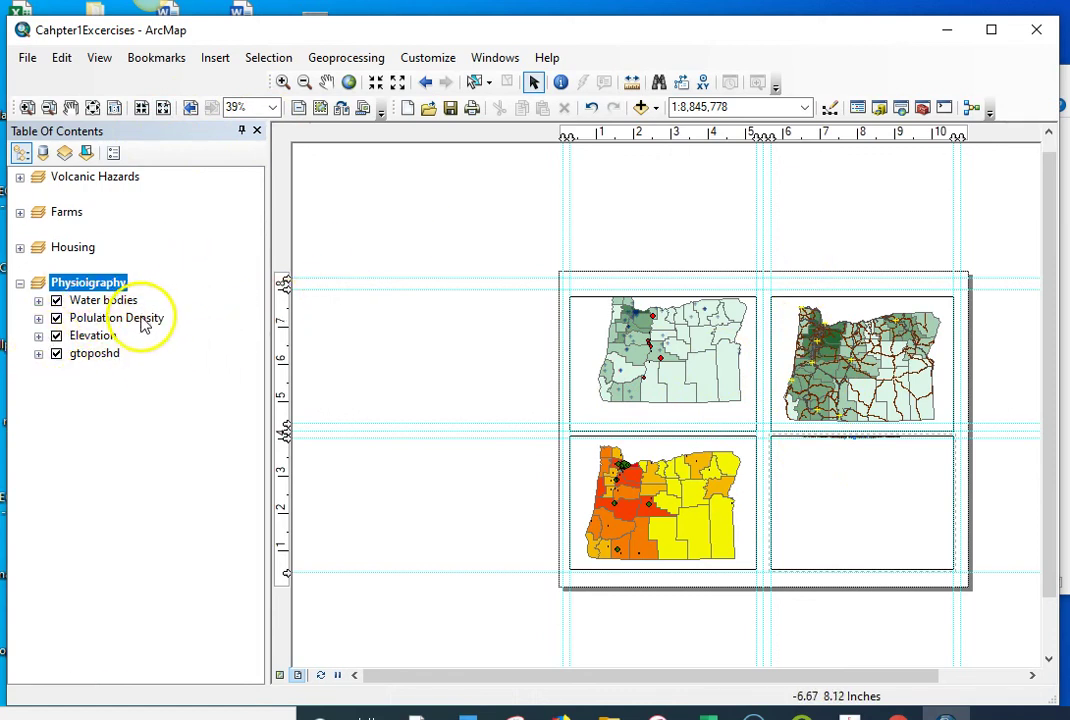
Zoom Physiography to its Polulation Density layer and Housing to Vacancy Rate 2007.
{"action": "right_click", "coordinate": [142, 318]}
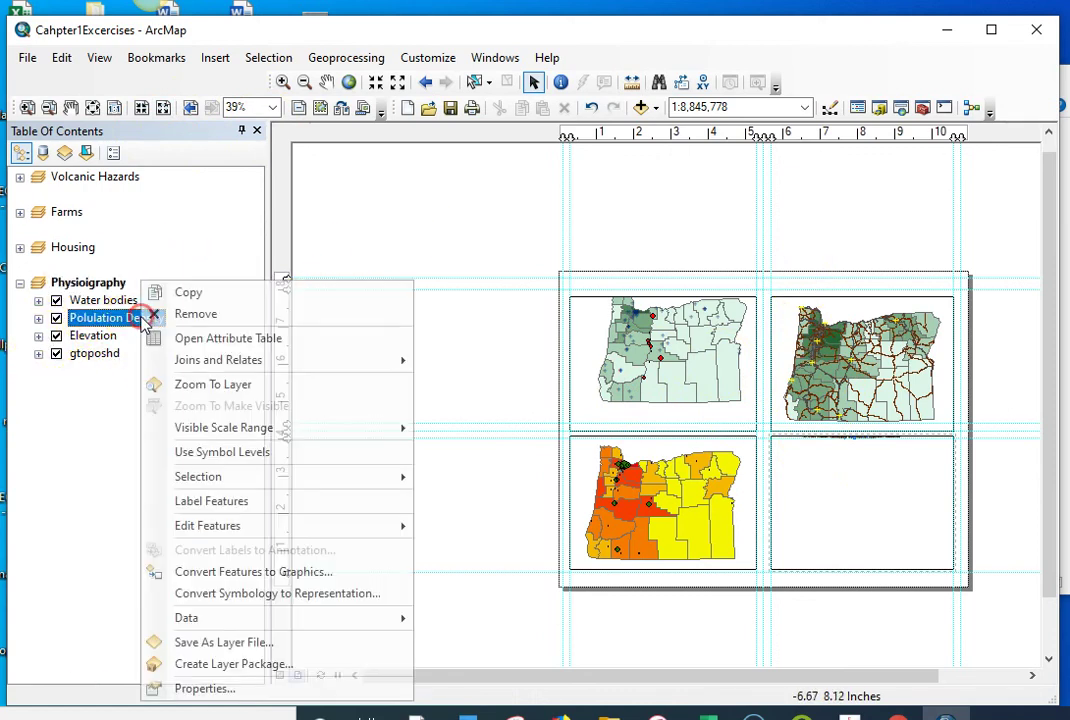
{"action": "left_click", "coordinate": [210, 389]}
{"action": "left_click", "coordinate": [20, 248]}
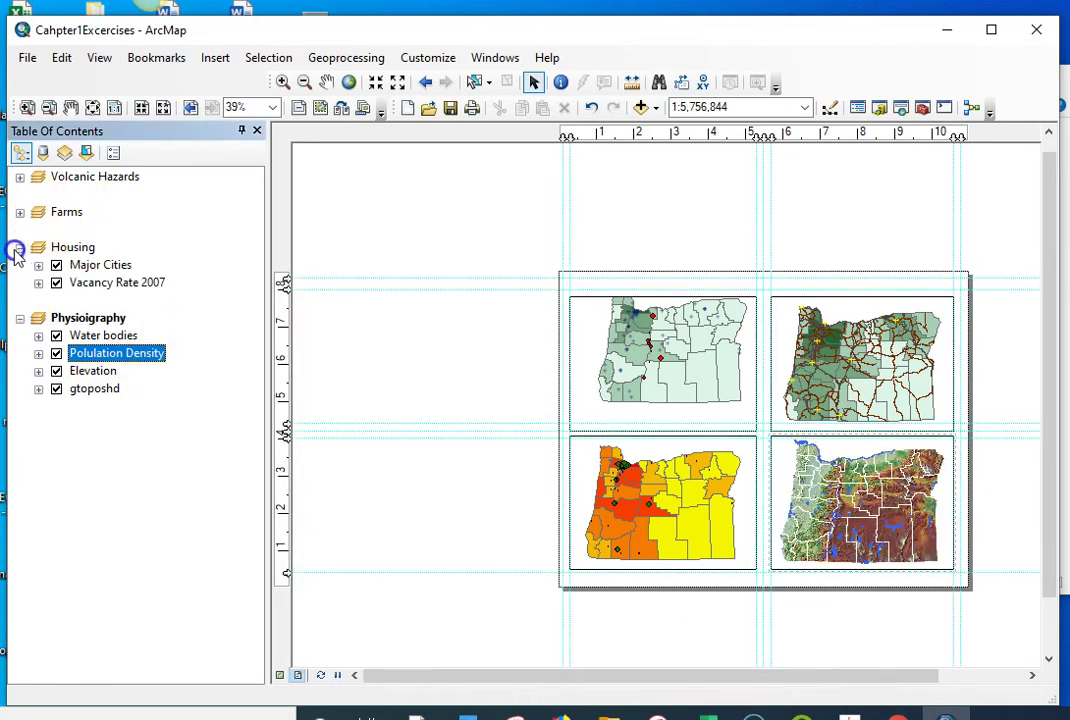
{"action": "right_click", "coordinate": [102, 285]}
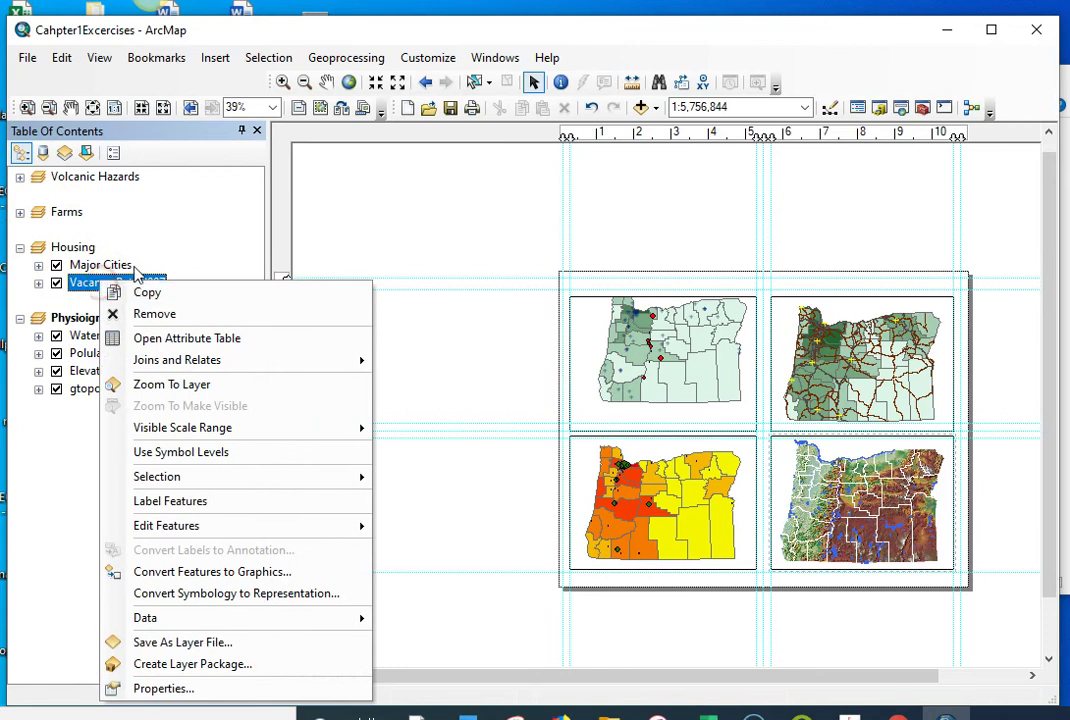
{"action": "left_click", "coordinate": [190, 386]}
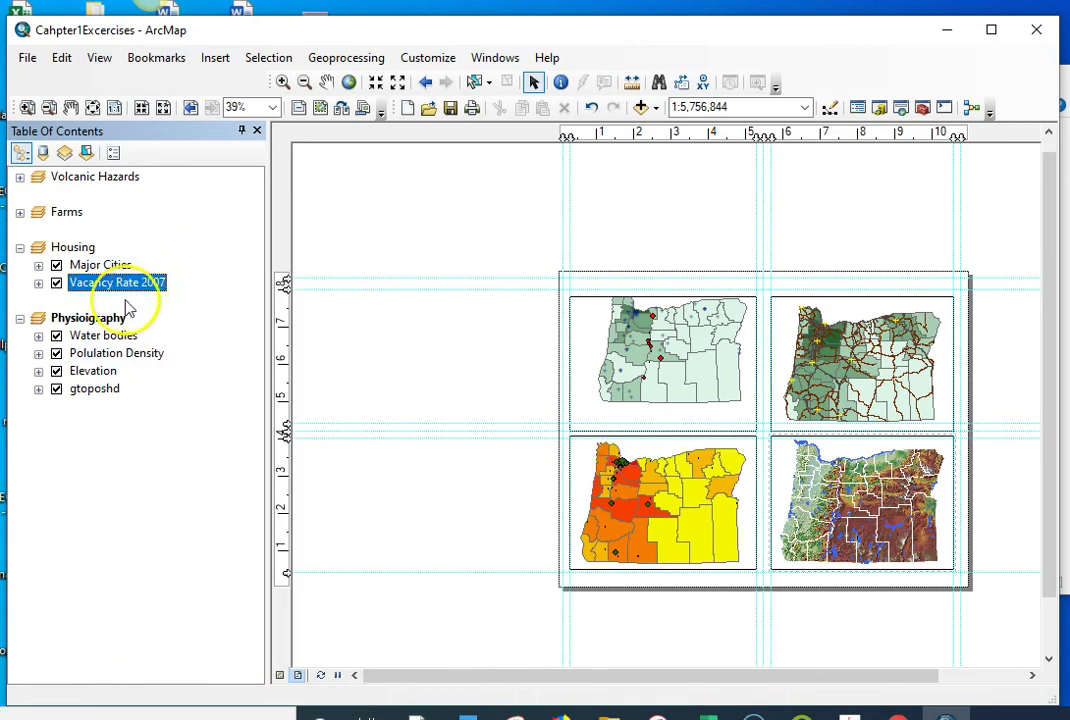
Zoom Farms to Farms per Sq mile and Volcanic Hazards to its Polulation Density layer.
{"action": "left_click", "coordinate": [20, 213]}
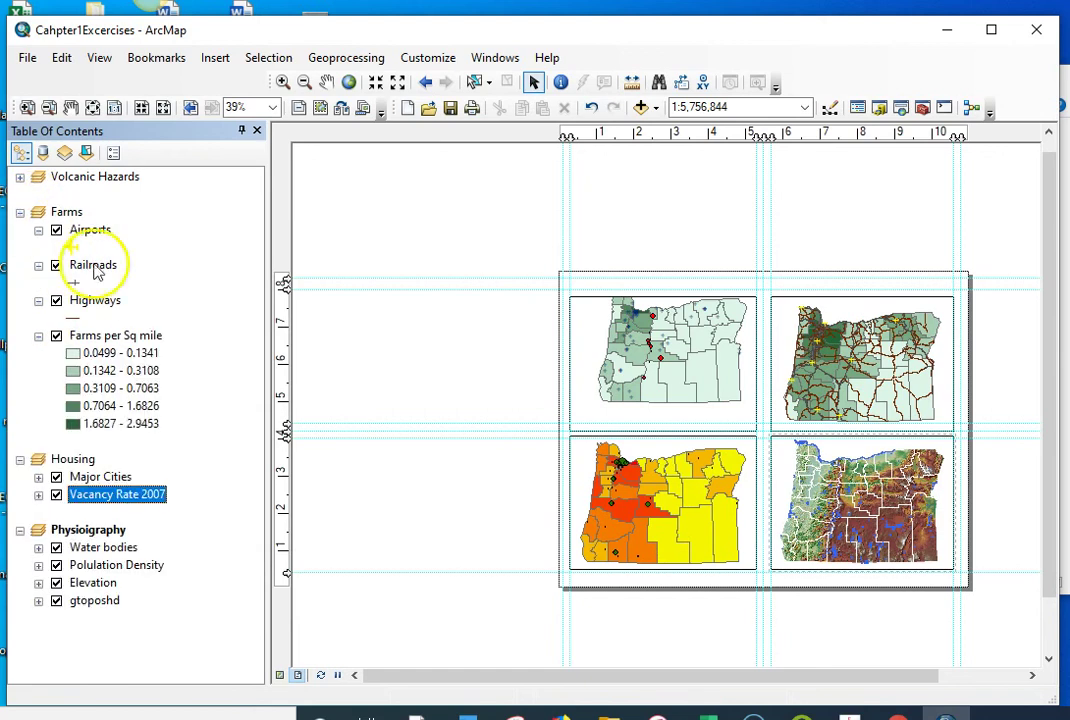
{"action": "right_click", "coordinate": [107, 338]}
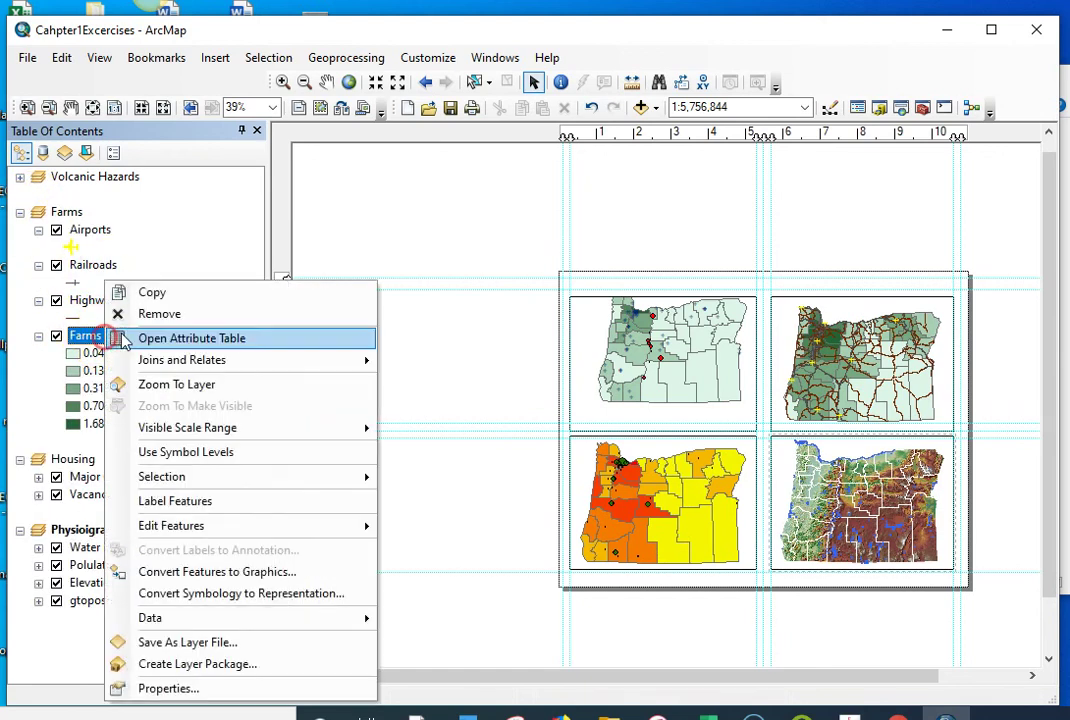
{"action": "left_click", "coordinate": [165, 385]}
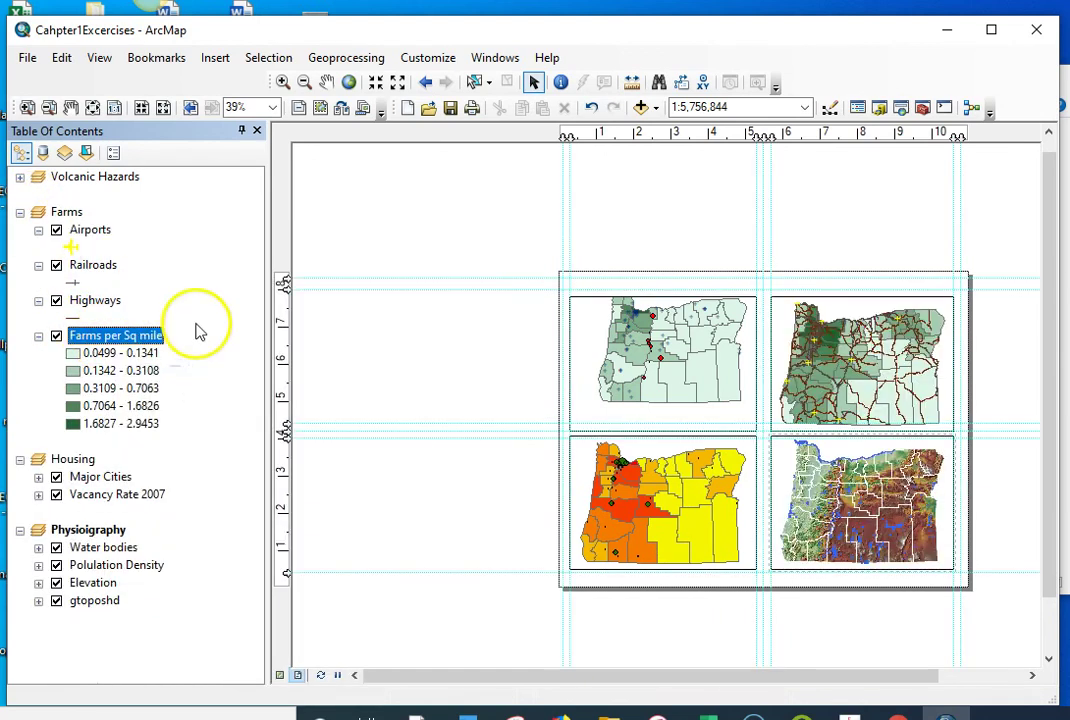
{"action": "left_click", "coordinate": [20, 177]}
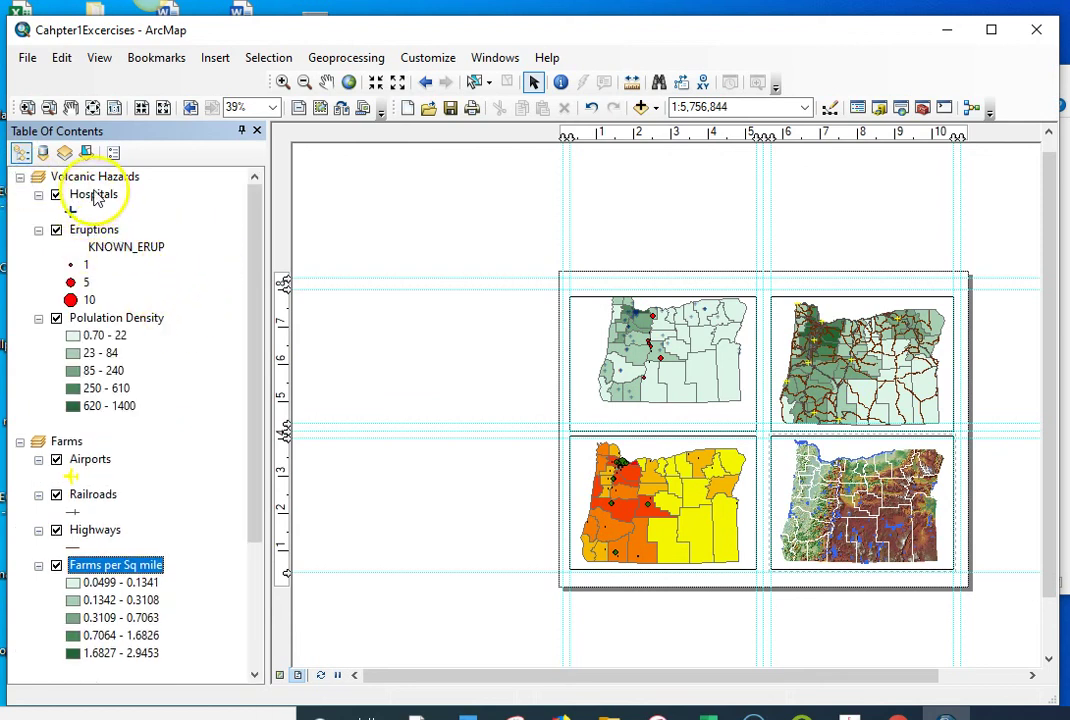
{"action": "right_click", "coordinate": [101, 319]}
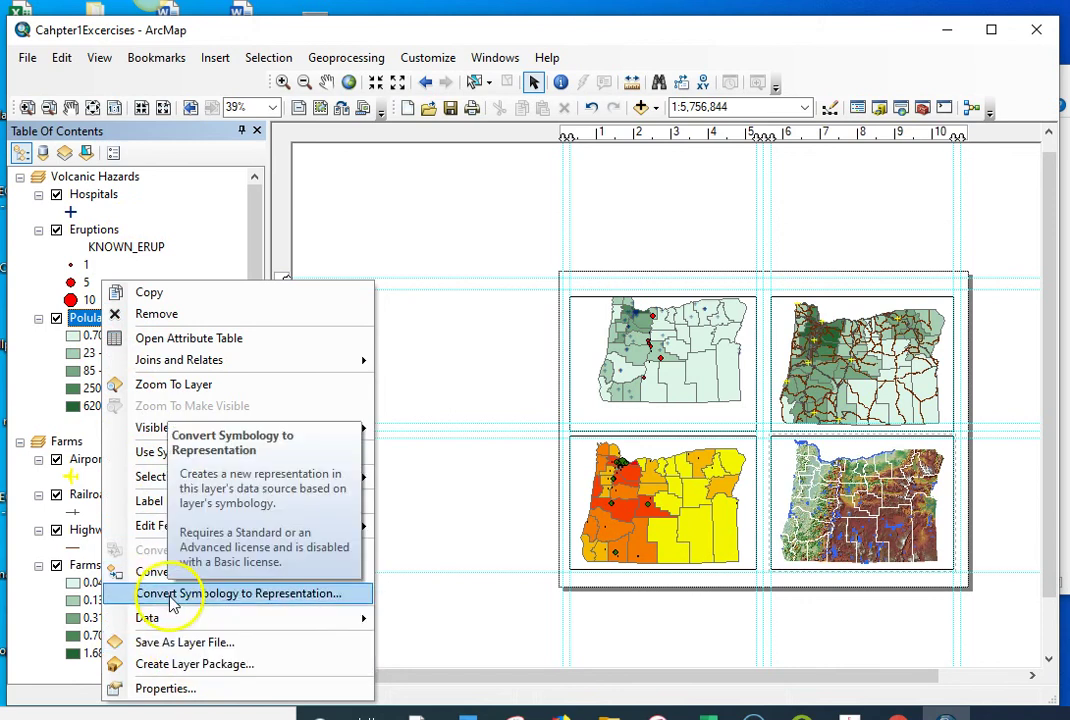
{"action": "left_click", "coordinate": [150, 384]}
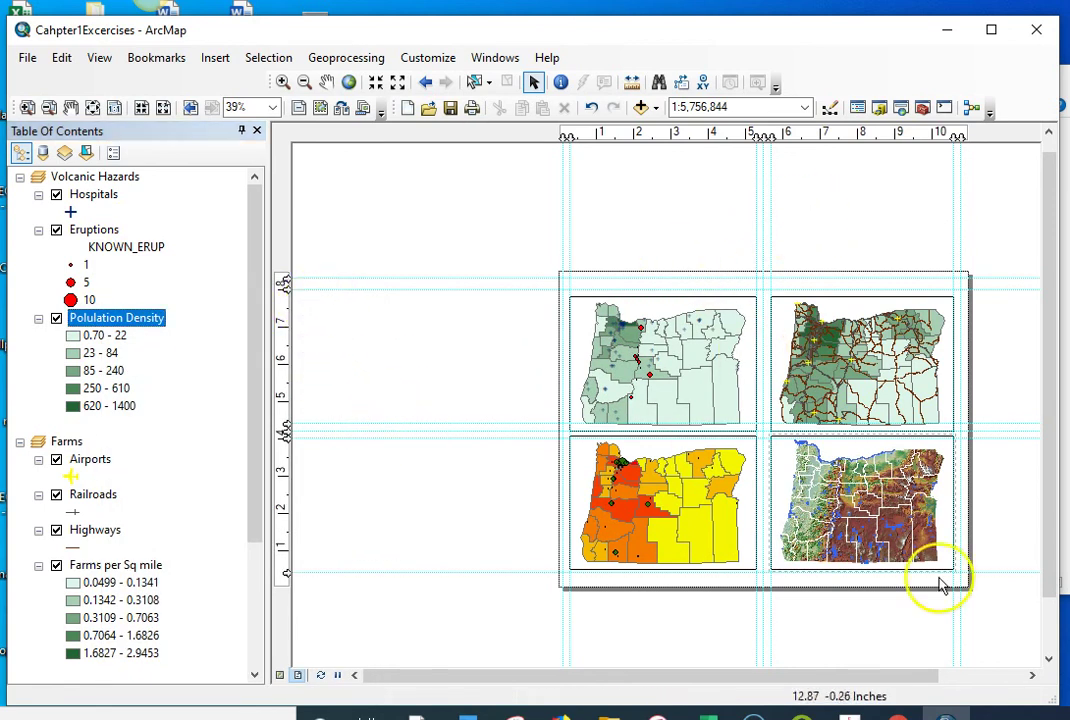
{"action": "left_click", "coordinate": [1030, 676]}
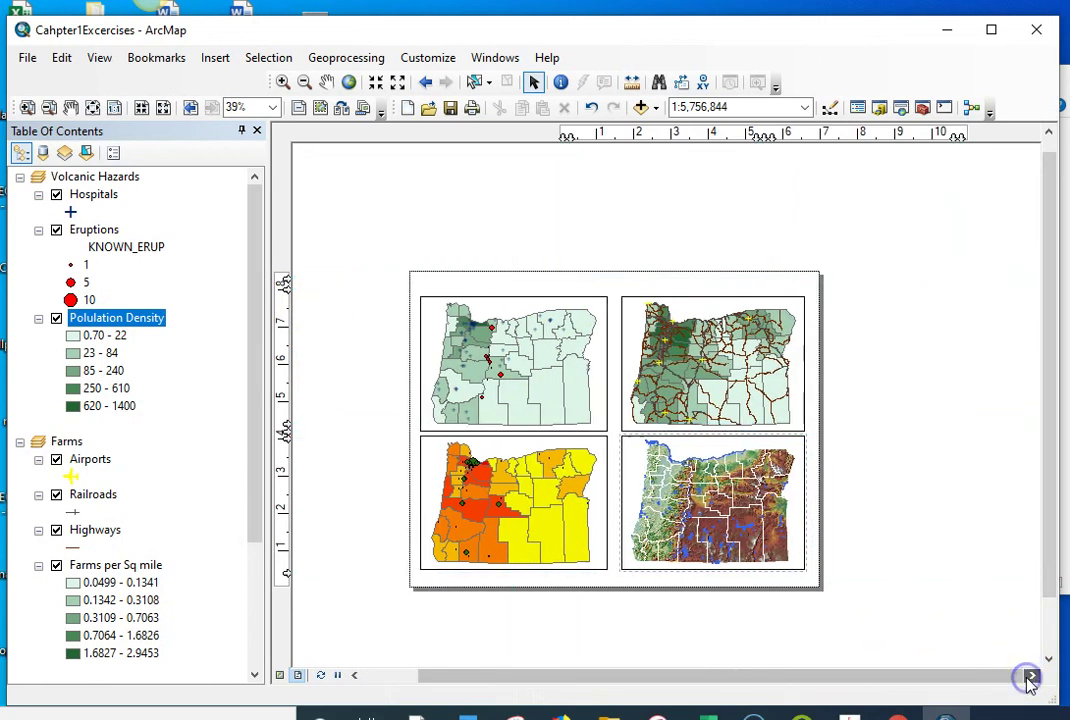